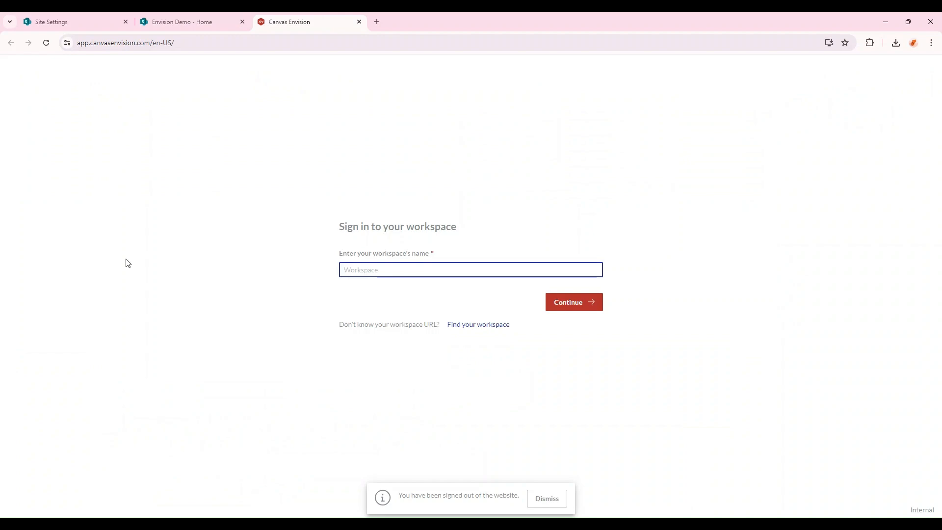
Step: Sign in to the ShowcaseR5 workspace with the saved username and the account password
text(ShowcaseR)
key(Return)
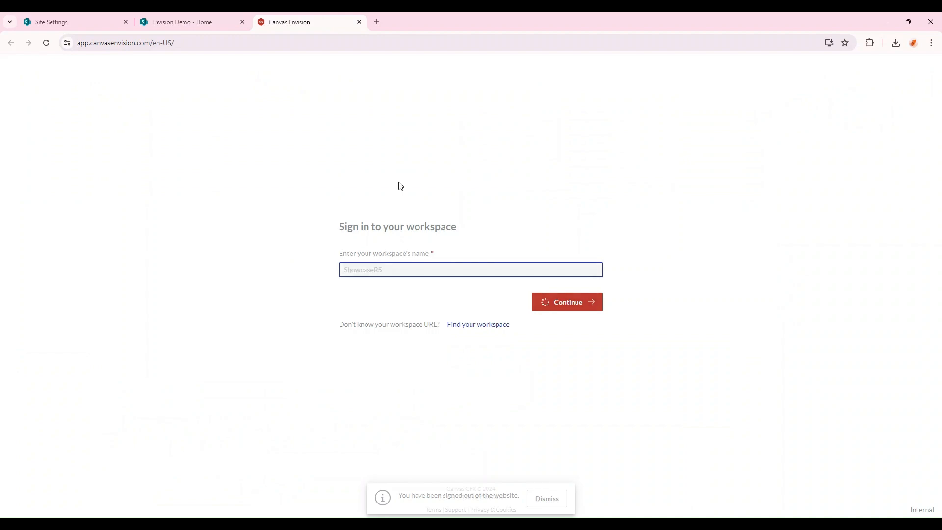
click(404, 266)
click(425, 290)
click(424, 316)
text(••••••••••)
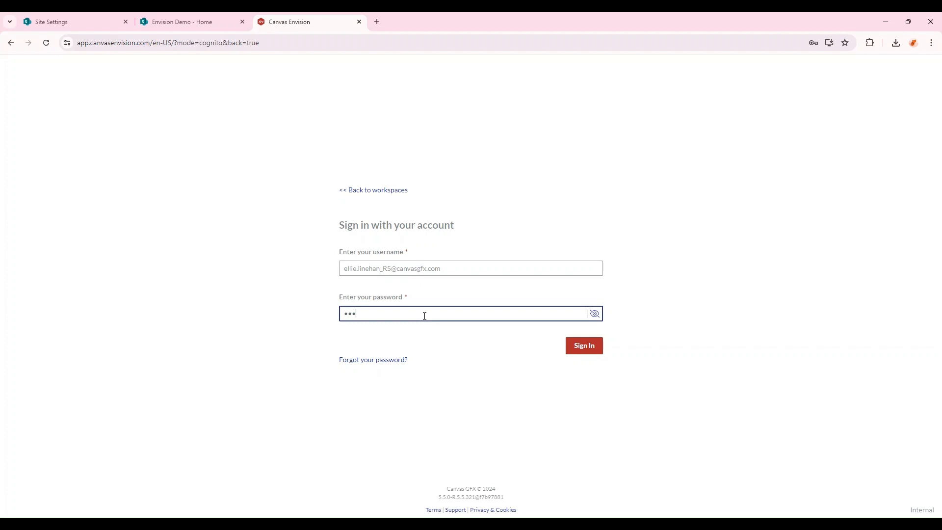
key(Return)
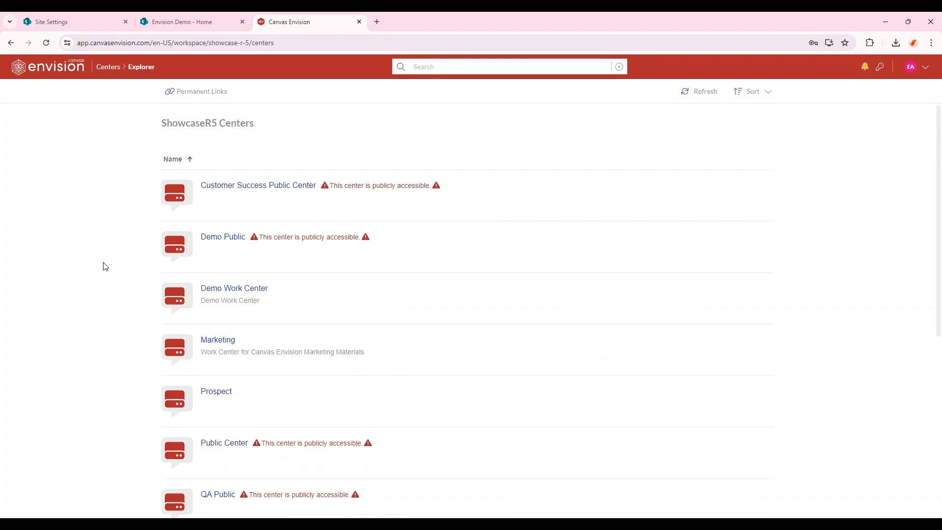
Step: Open Brake Maintenance_Landscape.evdoc from Demo Public in the viewer, then return to the file list
click(221, 239)
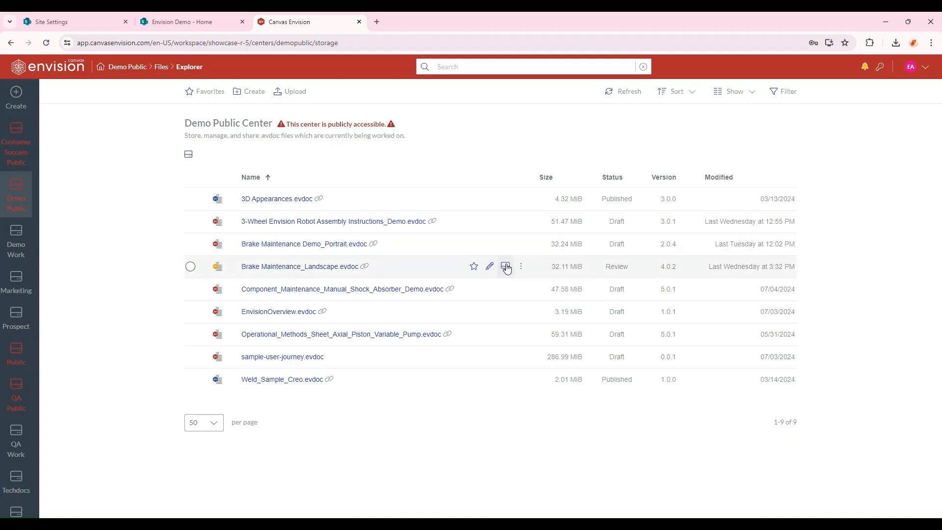
click(505, 267)
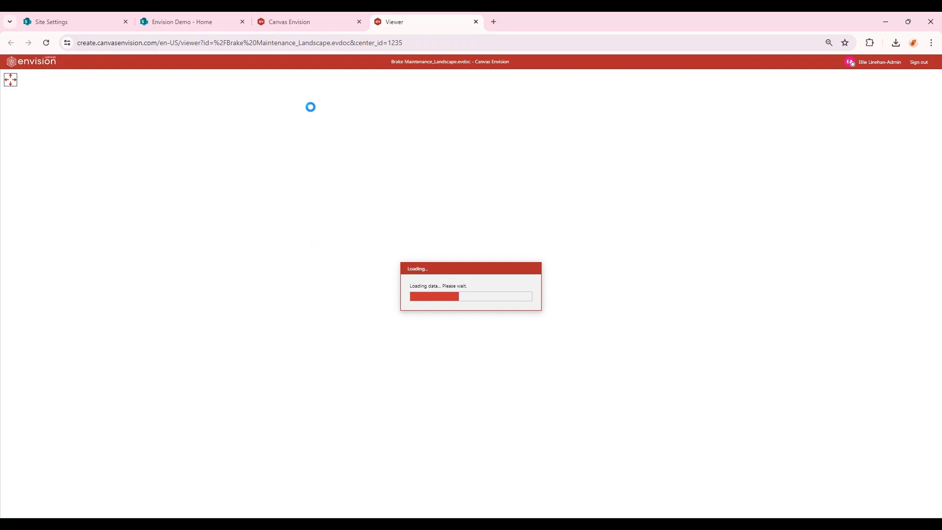
click(315, 42)
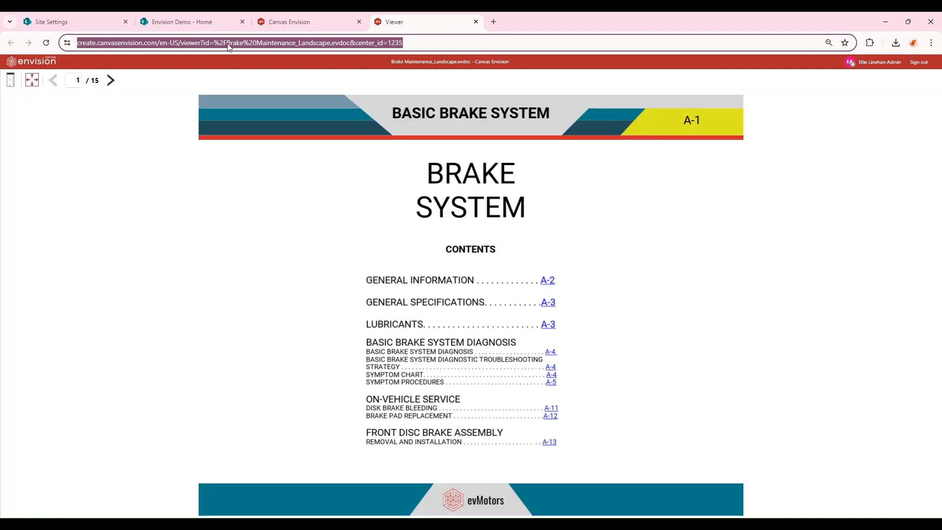
click(285, 26)
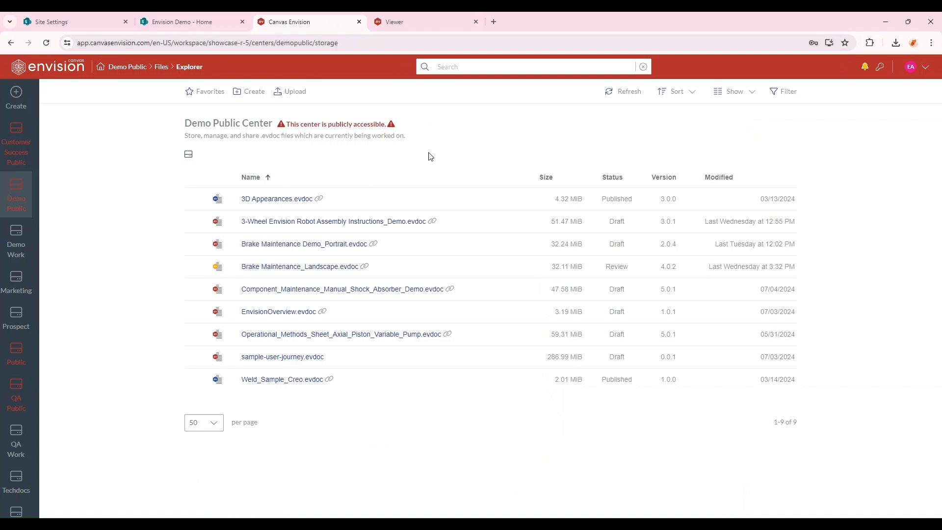
Step: Review Brake Maintenance_Landscape.evdoc's permanent link settings, keeping the version on Latest Published
mouse_move(363, 269)
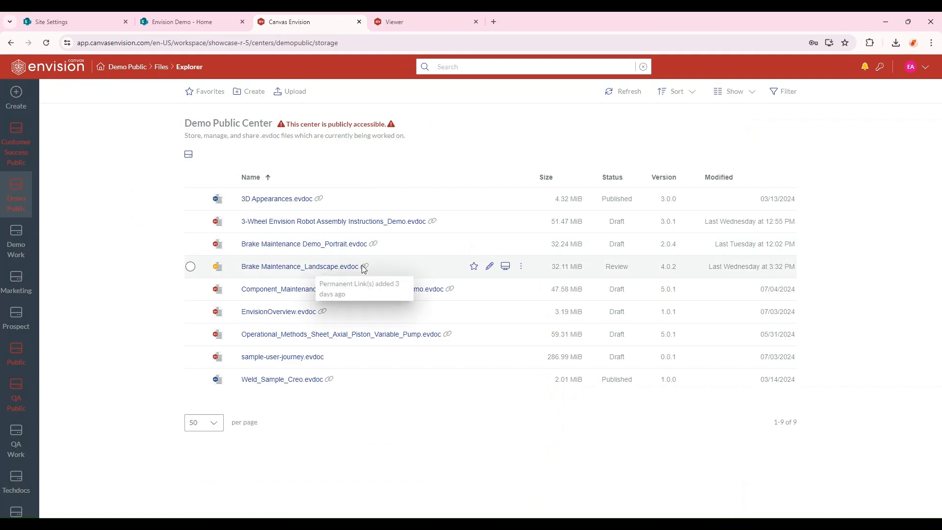
click(520, 266)
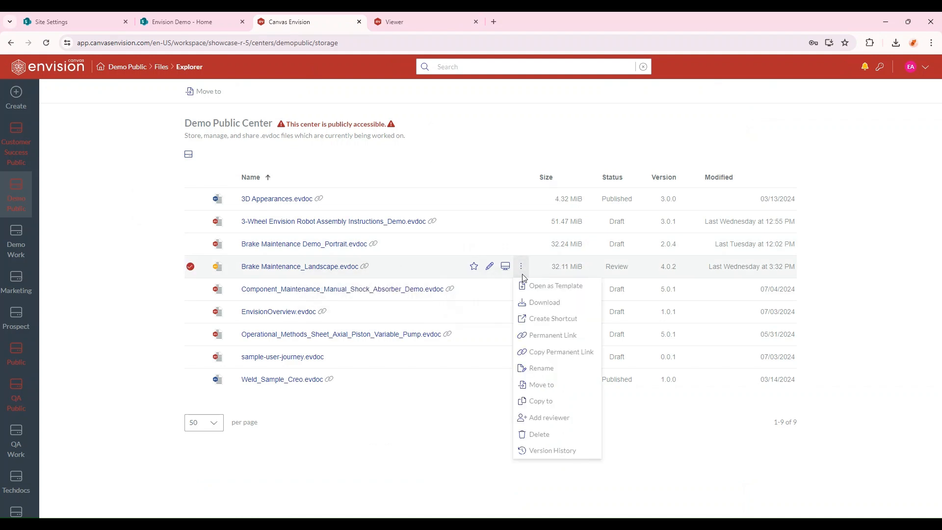
click(586, 336)
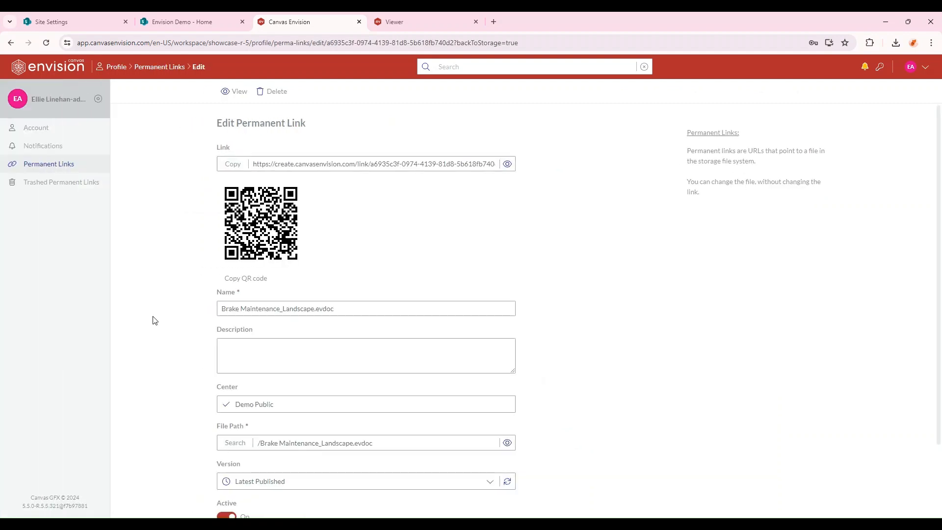
scroll(154, 319, down, 2)
drag(404, 355, 226, 358)
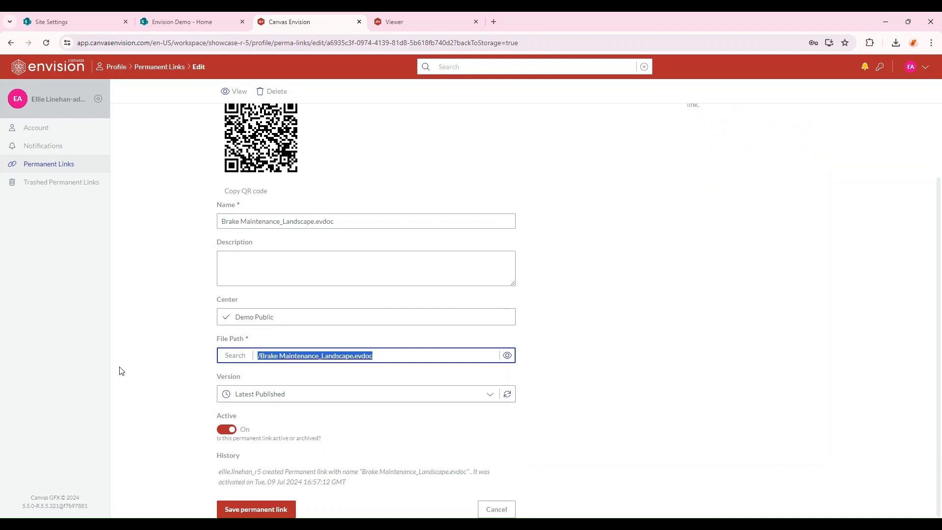
click(491, 394)
scroll(257, 427, down, 1)
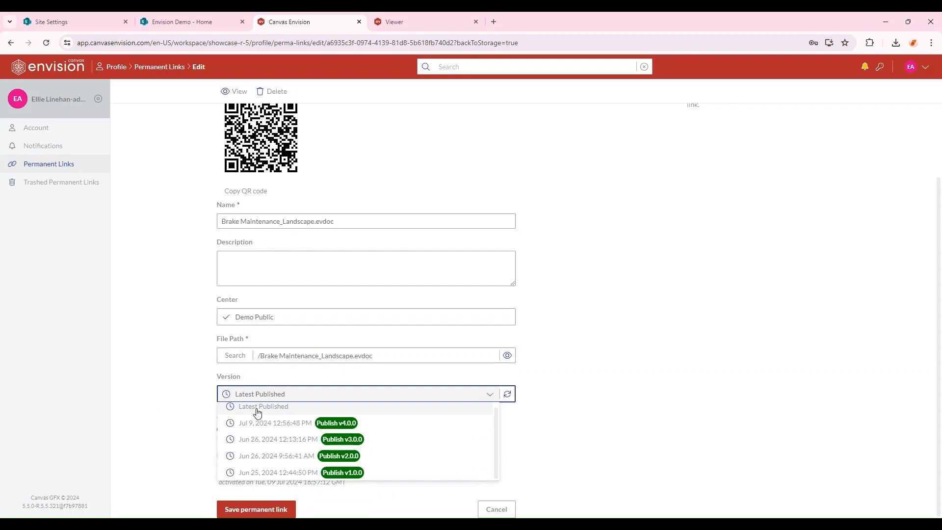
click(158, 385)
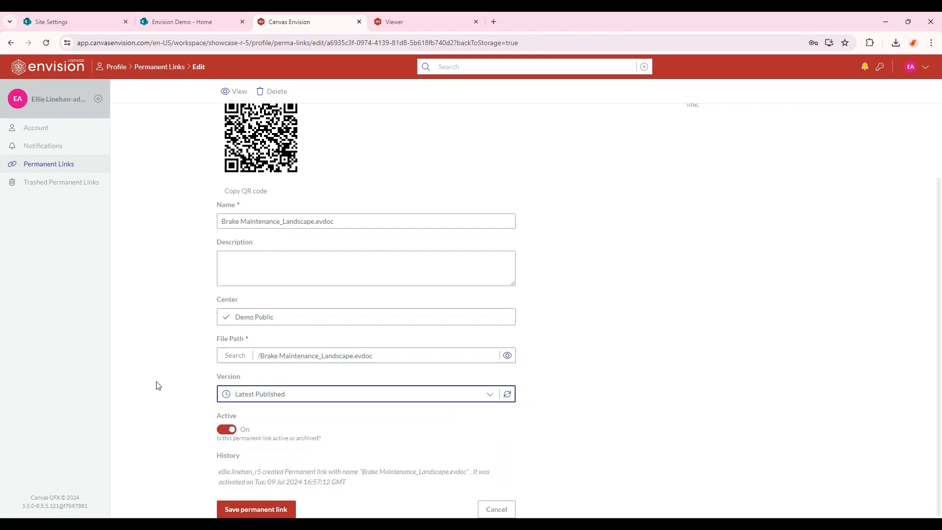
Step: Copy the permanent link and go back to the ShowcaseR5 centers list
scroll(137, 395, up, 2)
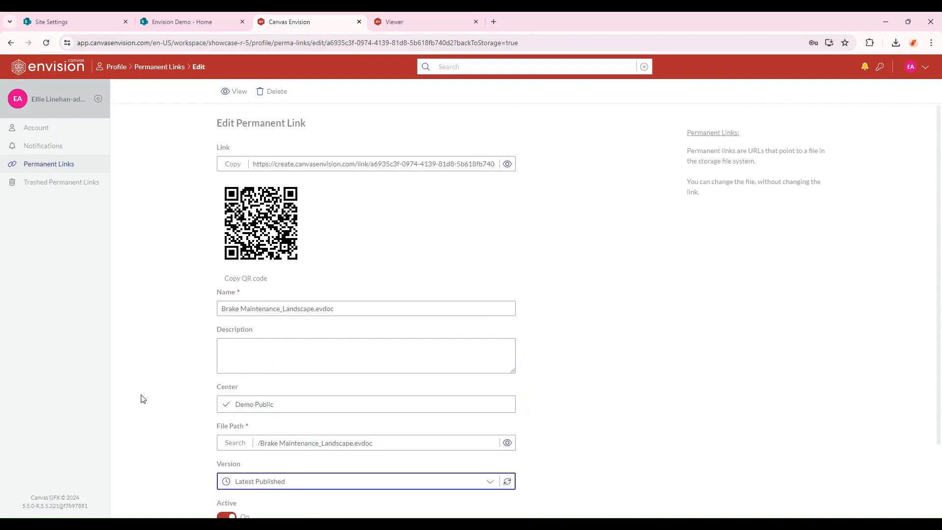
click(235, 168)
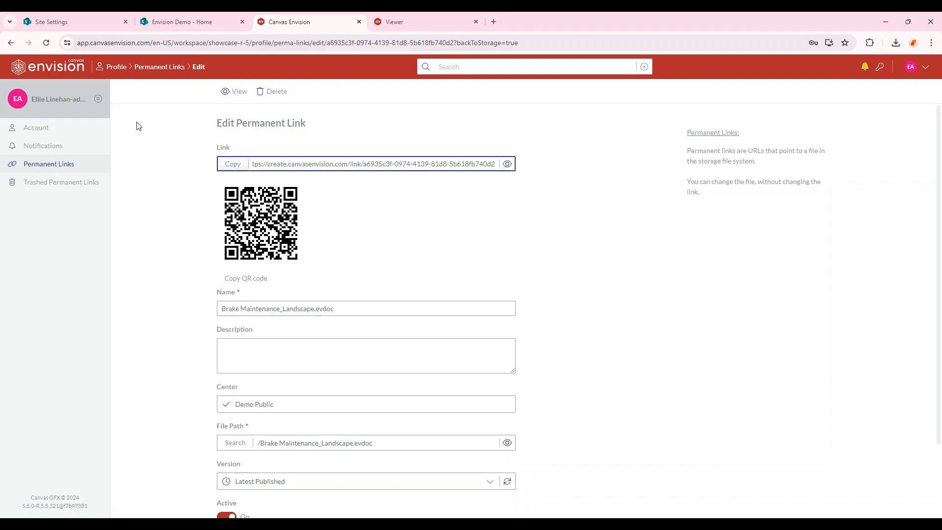
click(56, 70)
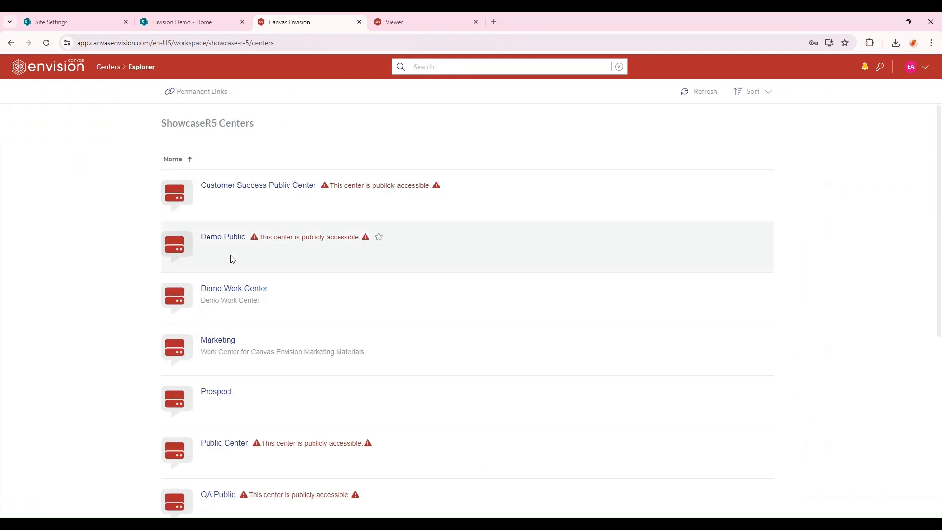
Step: Copy Brake Maintenance_Landscape.evdoc's permanent link from Demo Public again, then go to the SharePoint home page
click(222, 240)
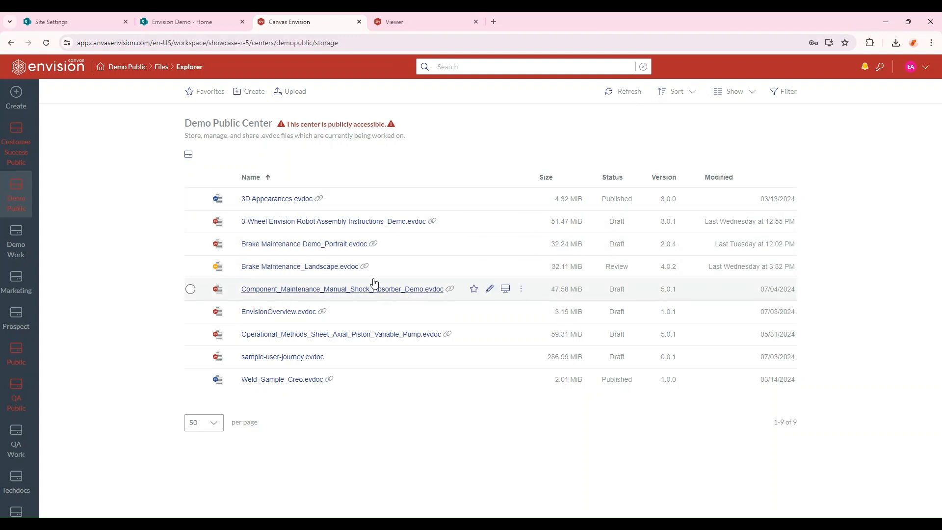
click(526, 269)
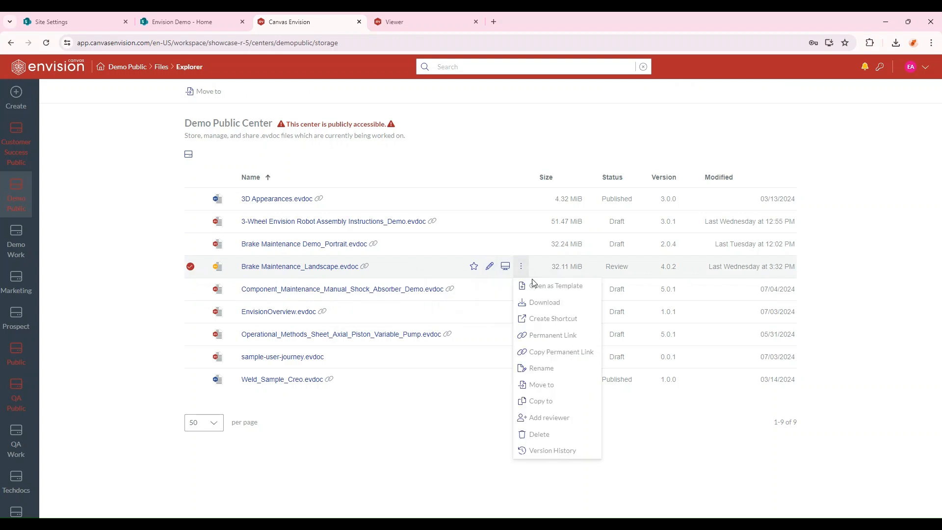
click(580, 334)
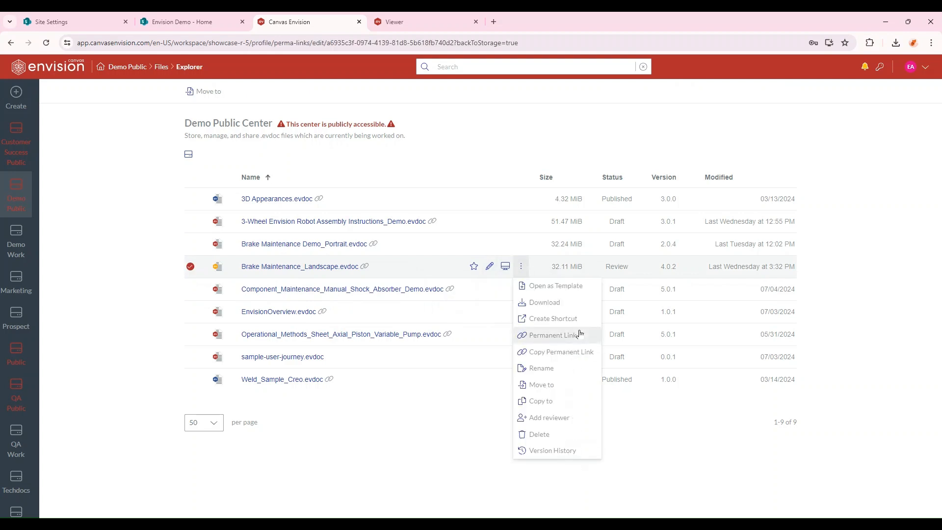
click(231, 164)
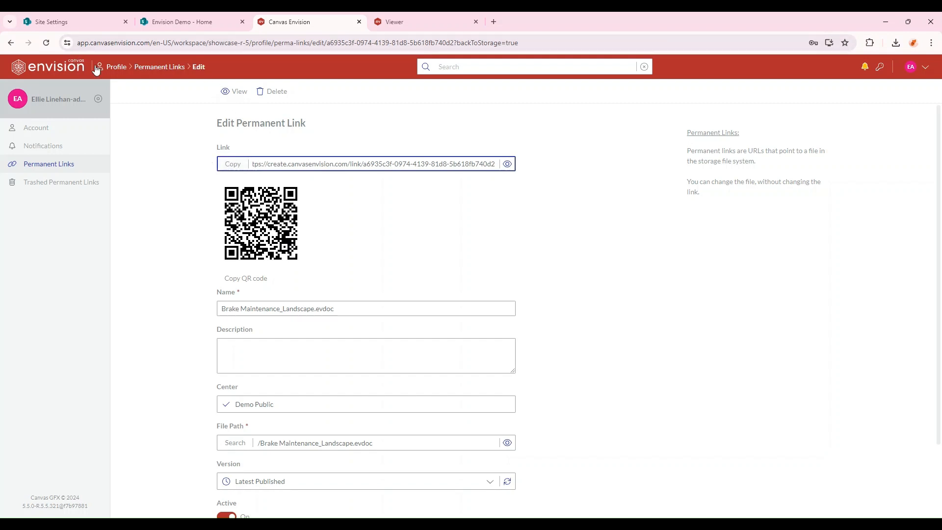
click(162, 21)
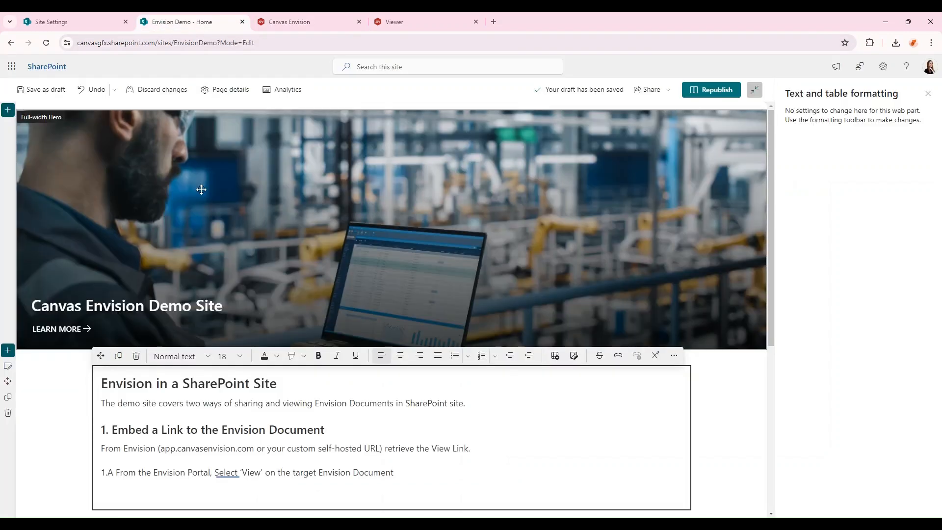
Step: Insert a Quick links web part below the existing Quick links by searching the toolbox for 'quick link'
scroll(171, 294, down, 5)
scroll(177, 299, down, 1)
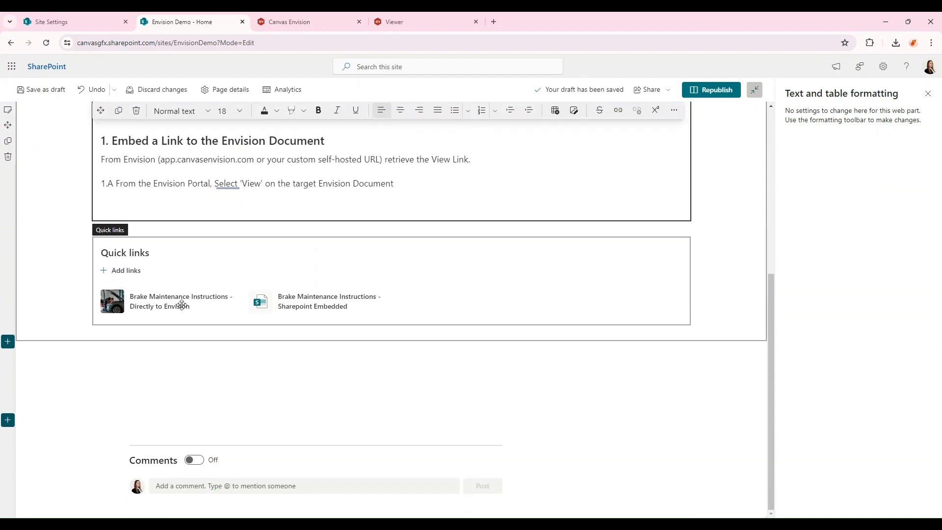
scroll(57, 280, up, 4)
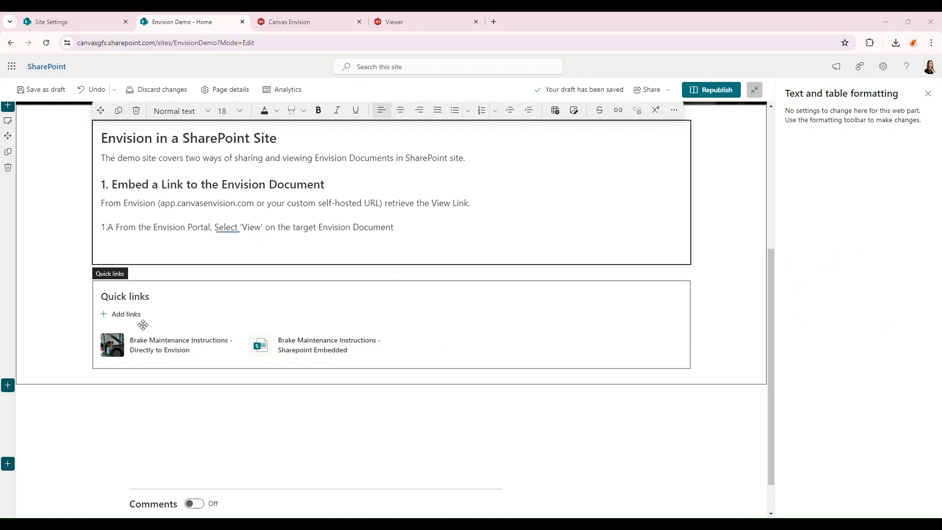
click(391, 376)
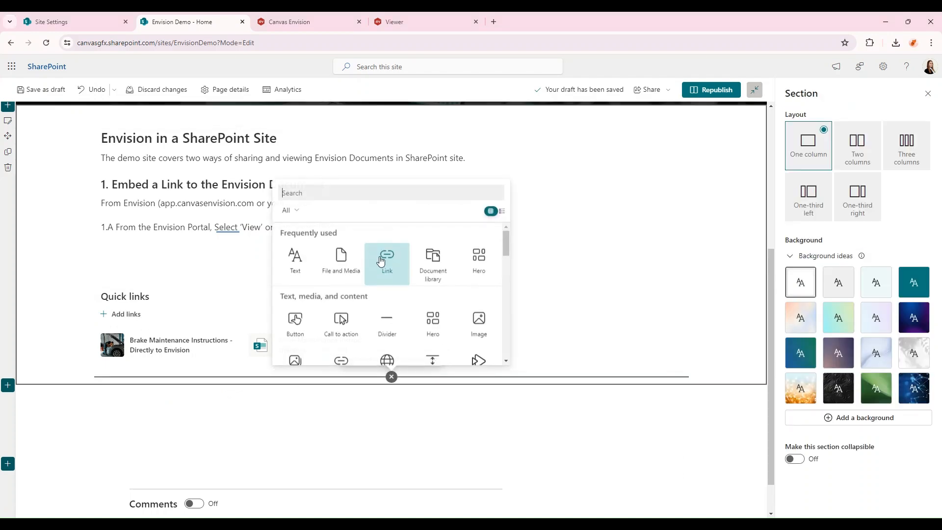
text(quick link)
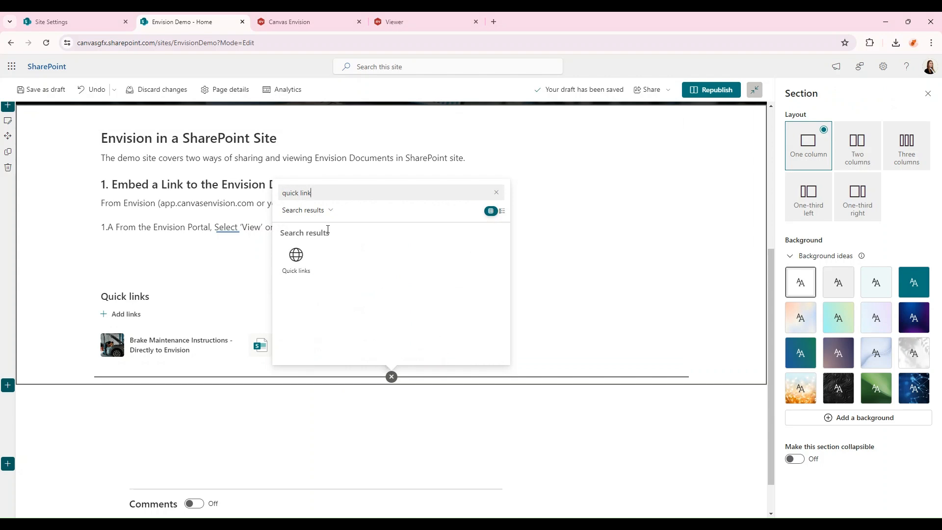
drag(312, 193, 281, 193)
key(BackSpace)
text(link)
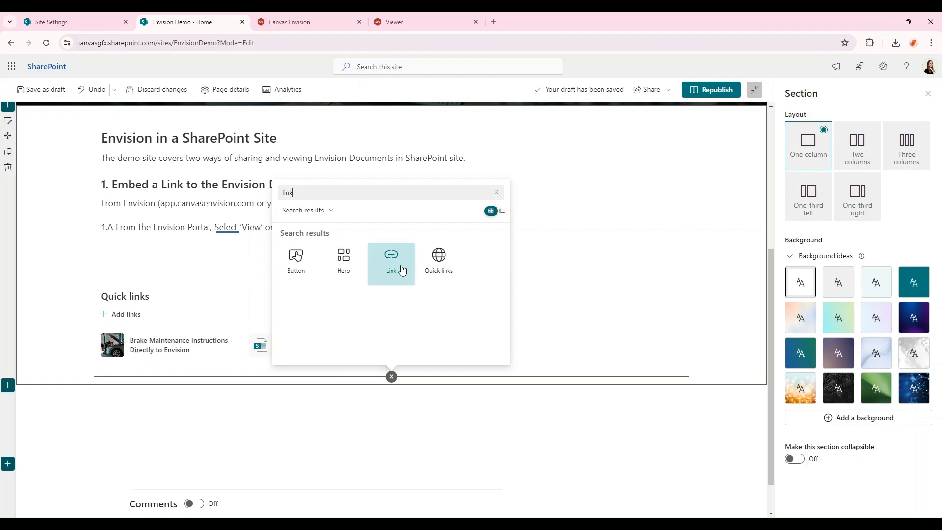
drag(294, 193, 198, 190)
text(quick lnk)
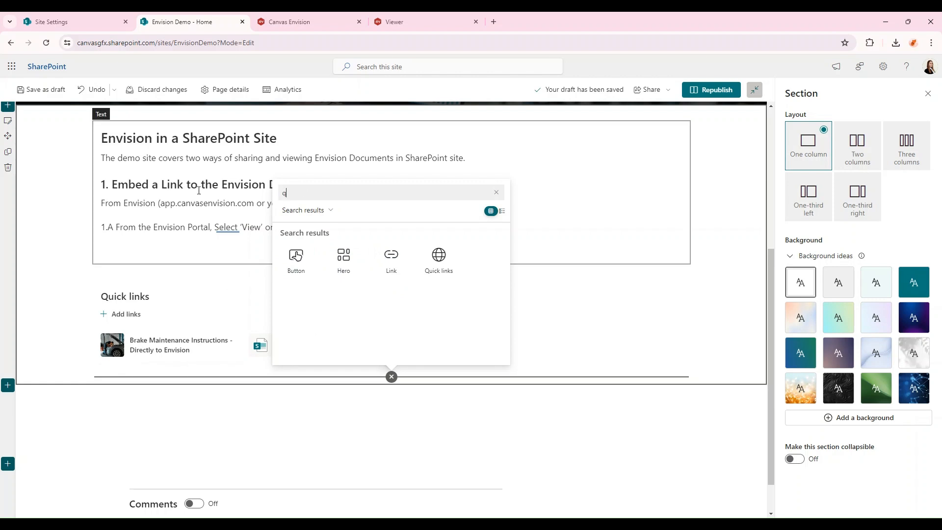
key(BackSpace)
key(BackSpace)
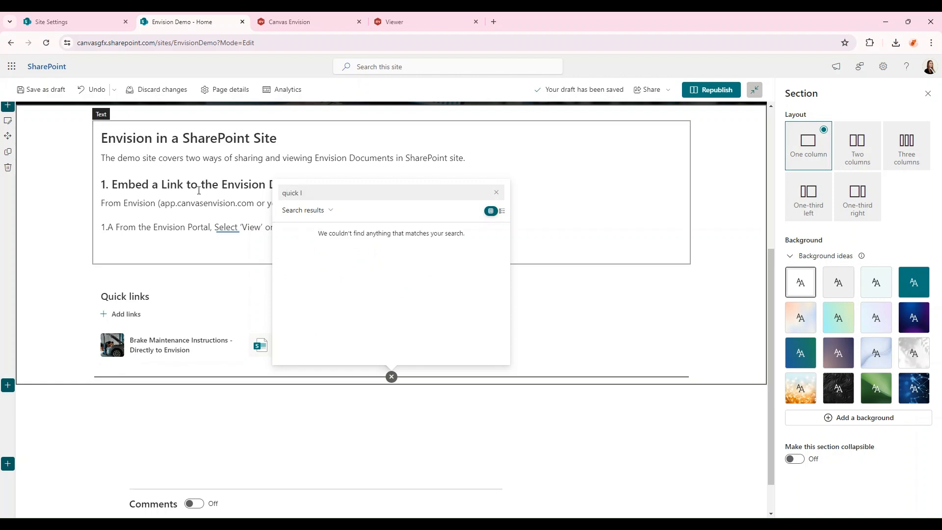
text(ink)
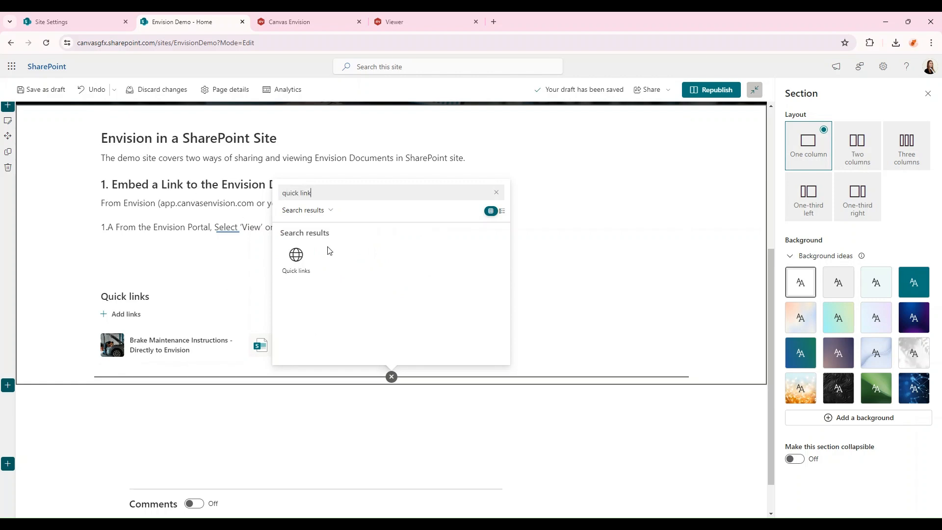
click(295, 257)
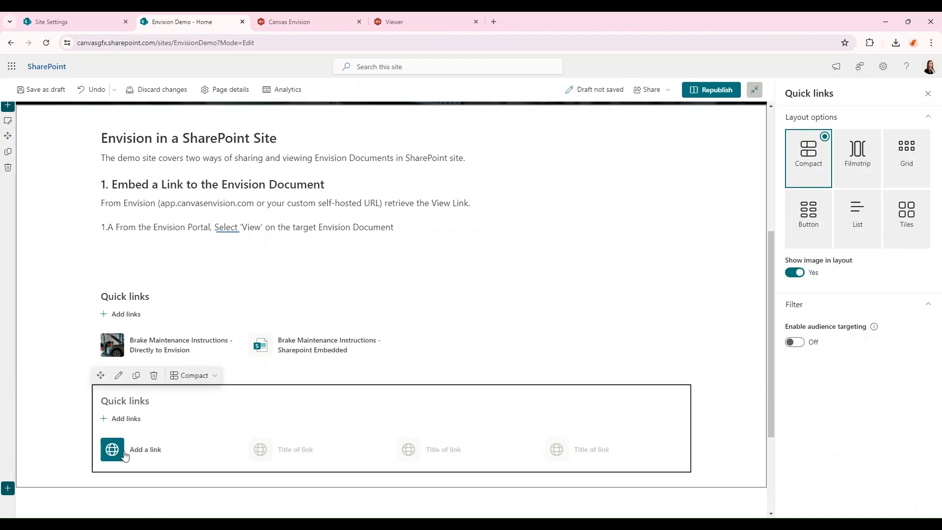
Step: Add the pasted Envision permanent link to the new Quick links as create.canvasenvision.com
click(116, 419)
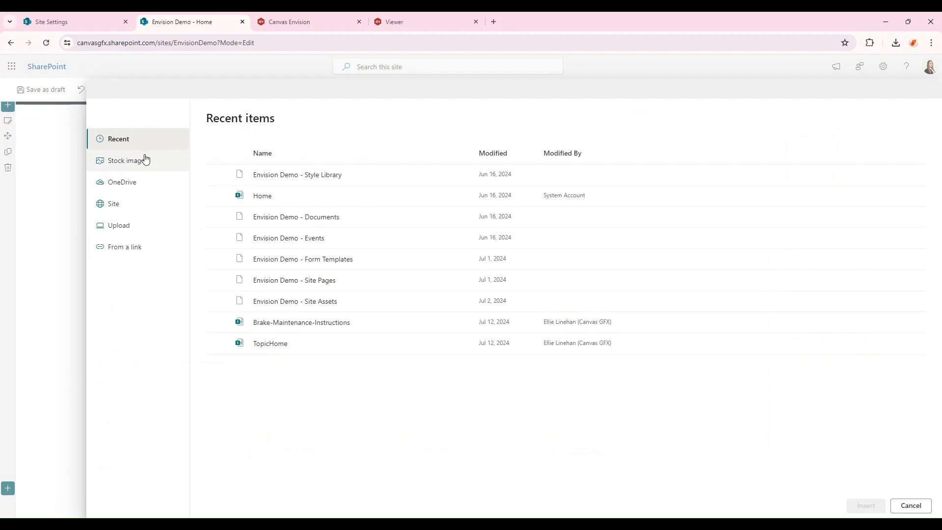
click(138, 247)
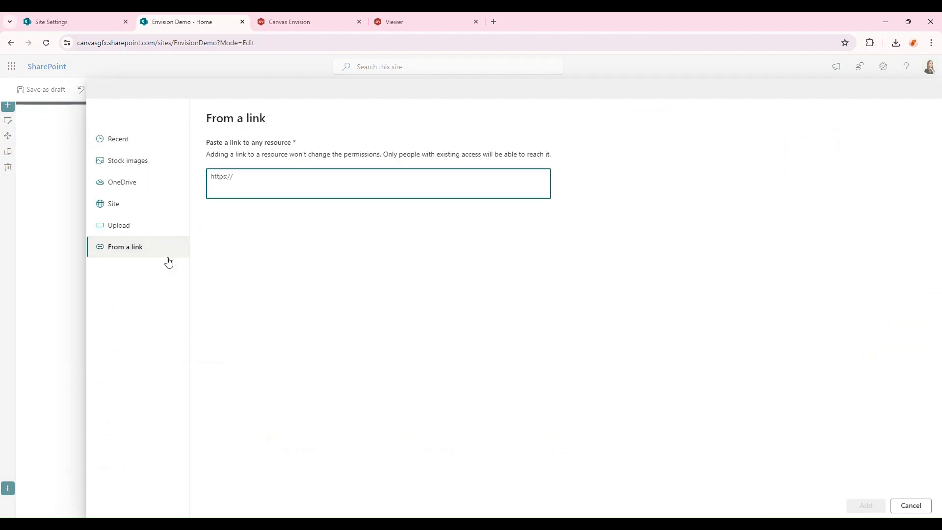
key(ctrl+v)
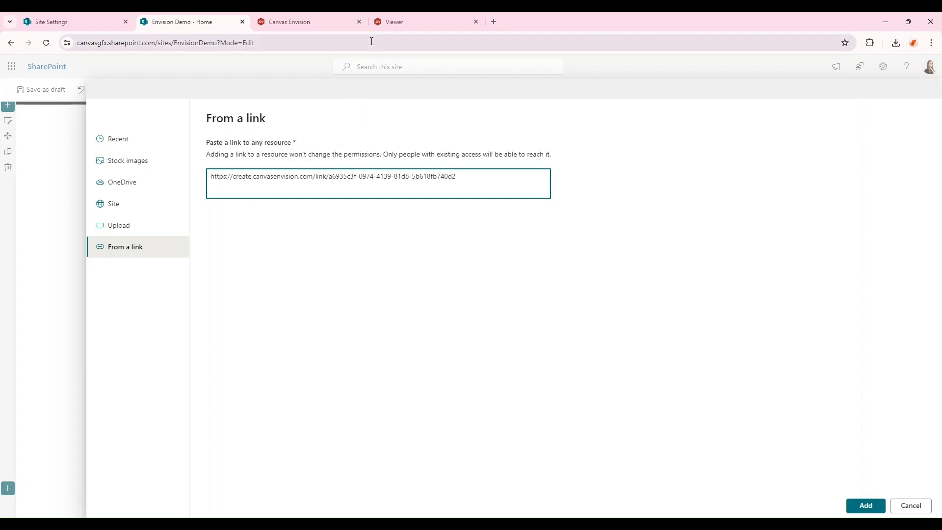
click(863, 505)
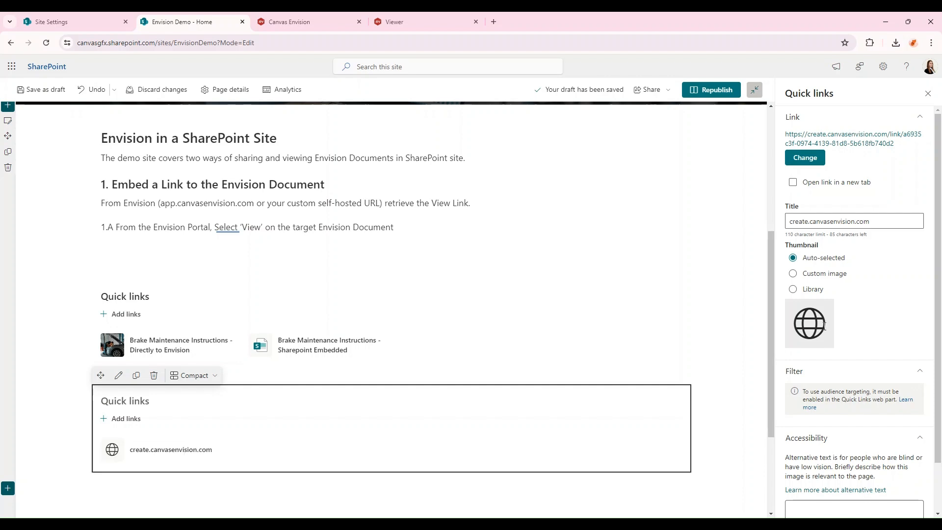
Step: Try the quick link's thumbnail options, browsing the icon library without picking an icon
scroll(883, 320, down, 1)
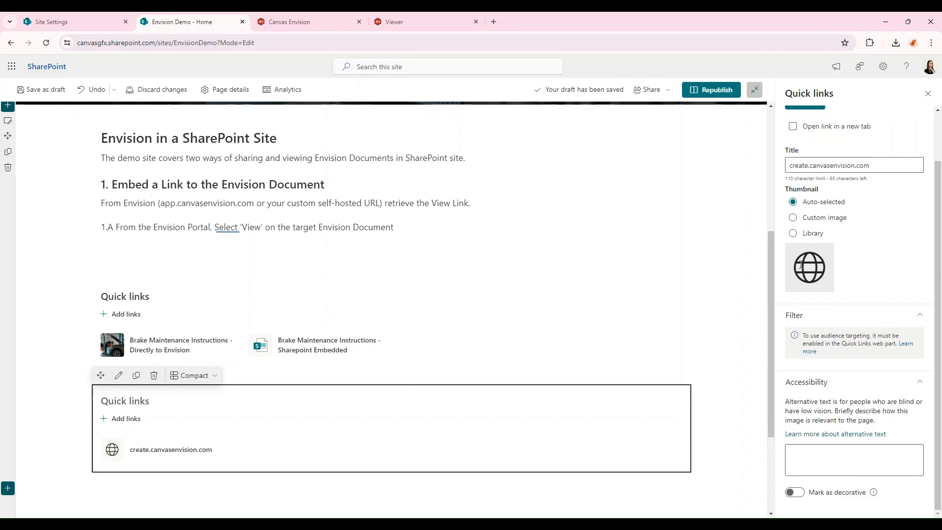
click(793, 217)
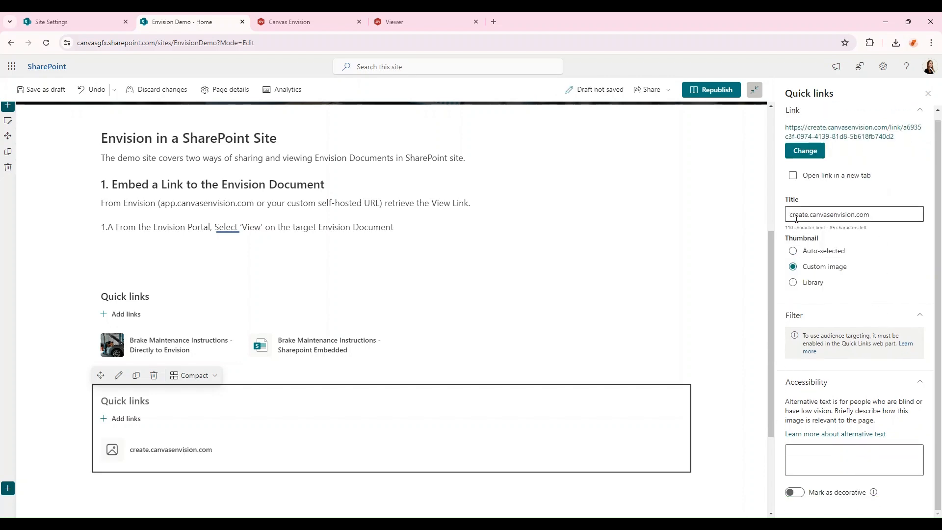
click(793, 283)
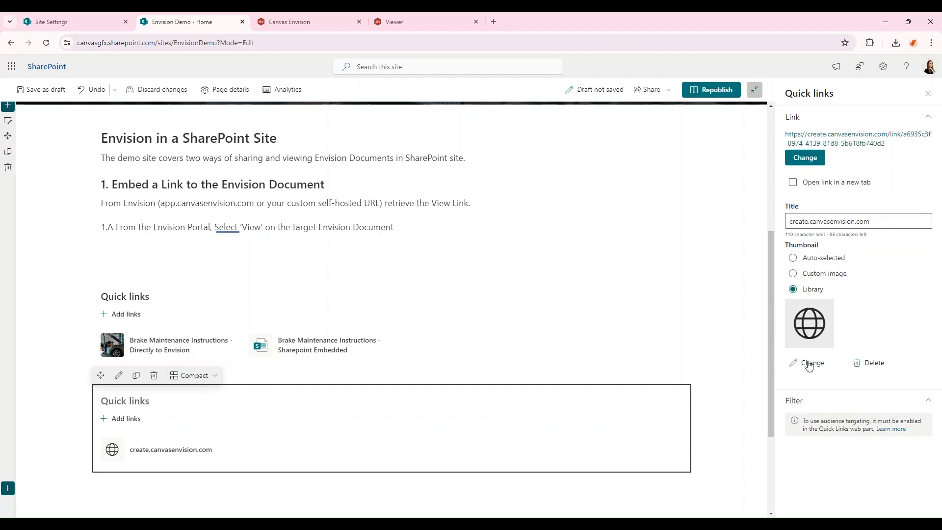
click(829, 365)
click(63, 280)
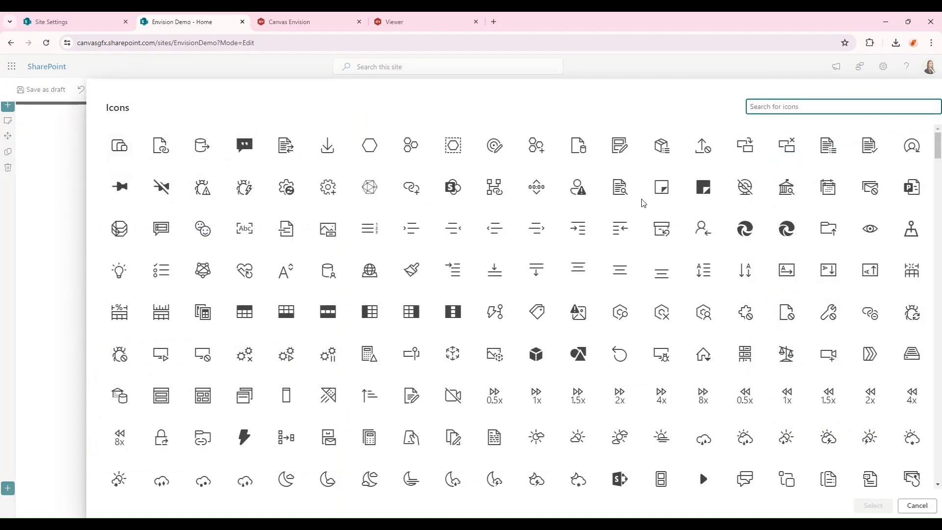
click(55, 205)
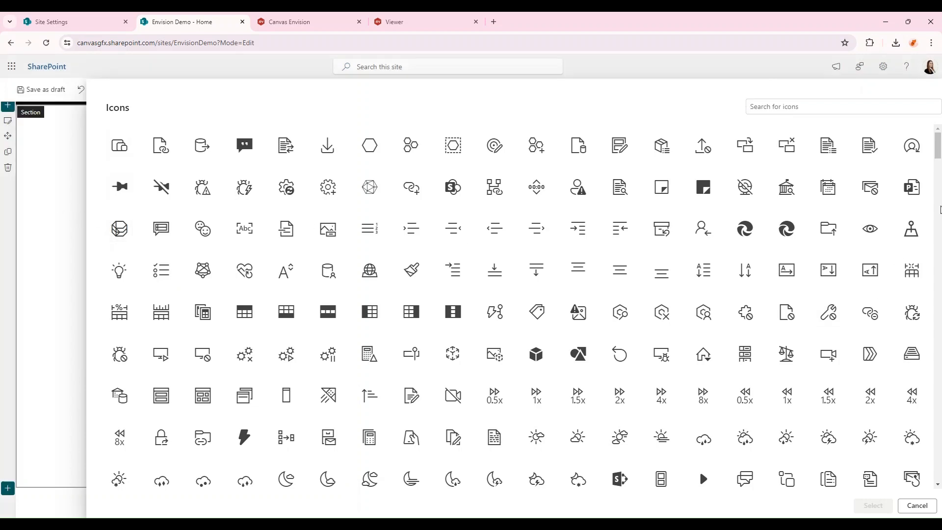
Step: Set the quick link's custom thumbnail to the first stock 'mechanic' photo
click(793, 274)
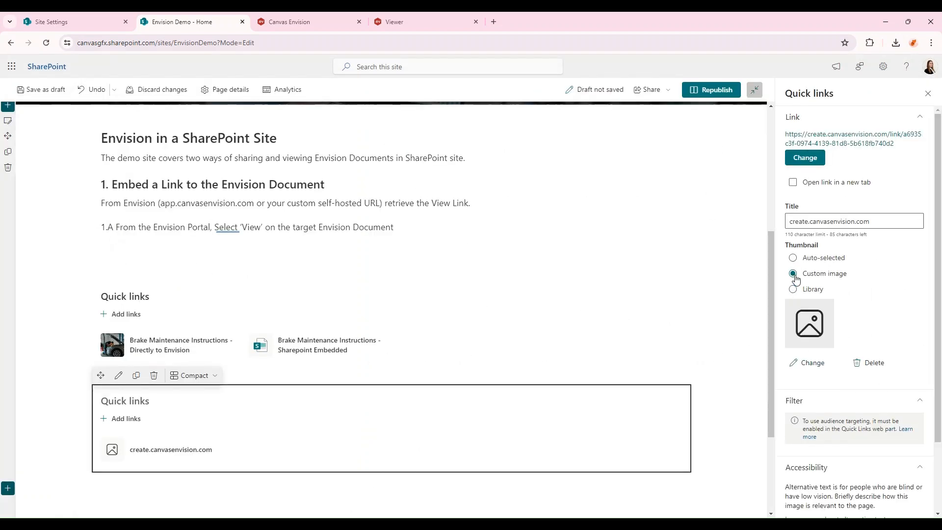
click(812, 362)
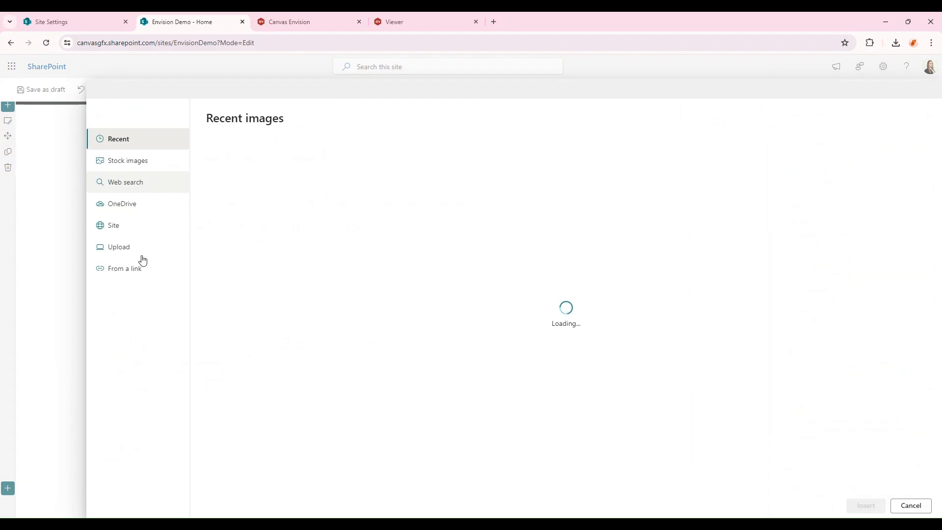
click(128, 161)
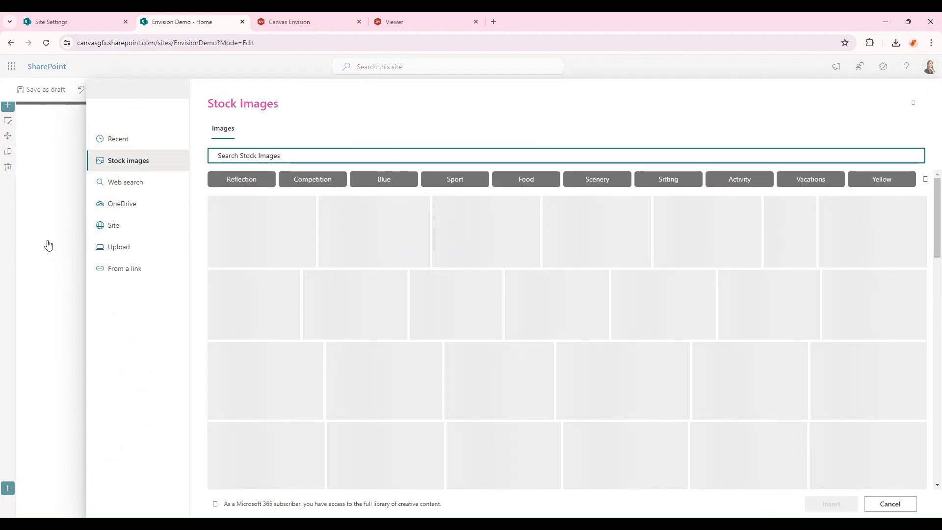
click(60, 240)
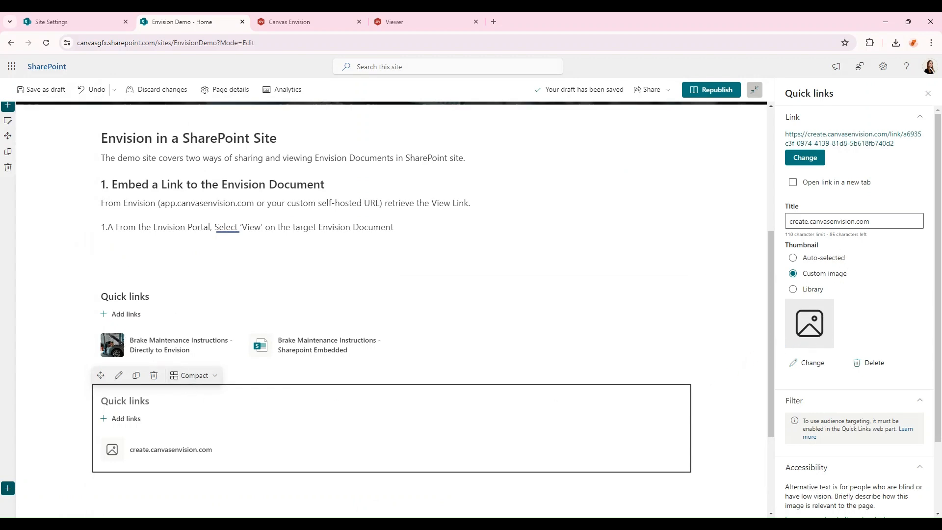
click(806, 363)
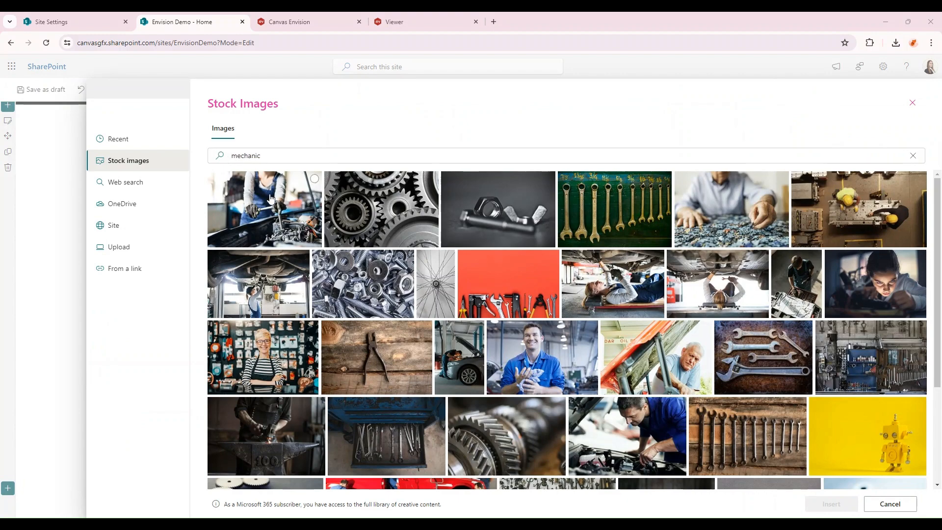
click(269, 220)
click(834, 504)
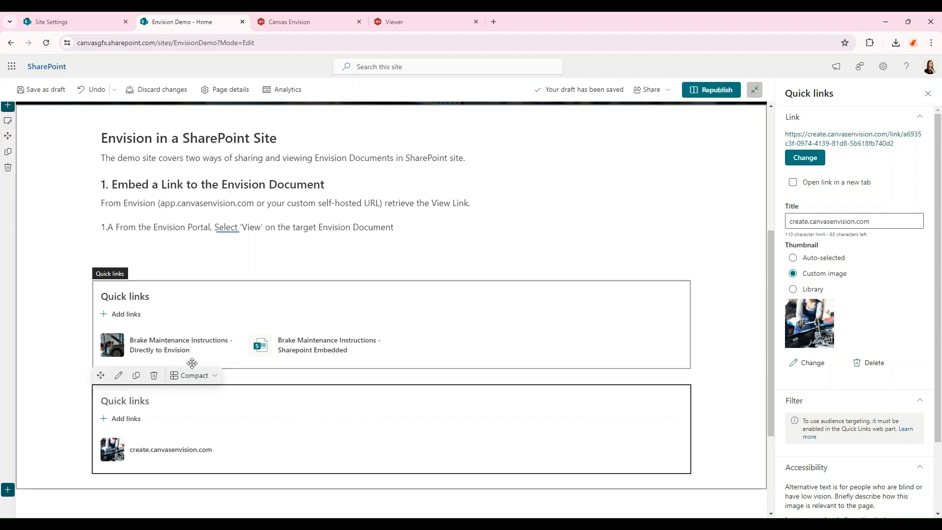
click(147, 351)
Step: Republish the home page and open the 'Brake Maintenance Instructions - Directly to Envision' link
click(711, 90)
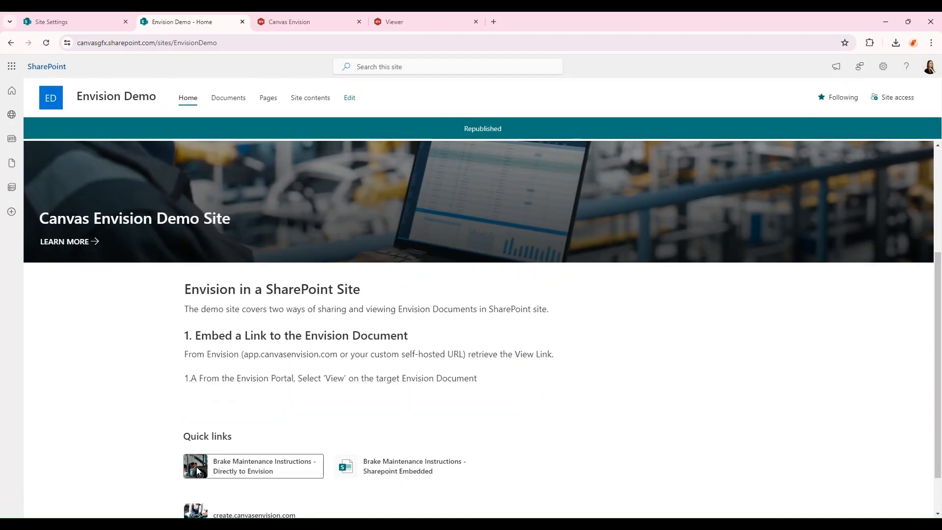
click(257, 448)
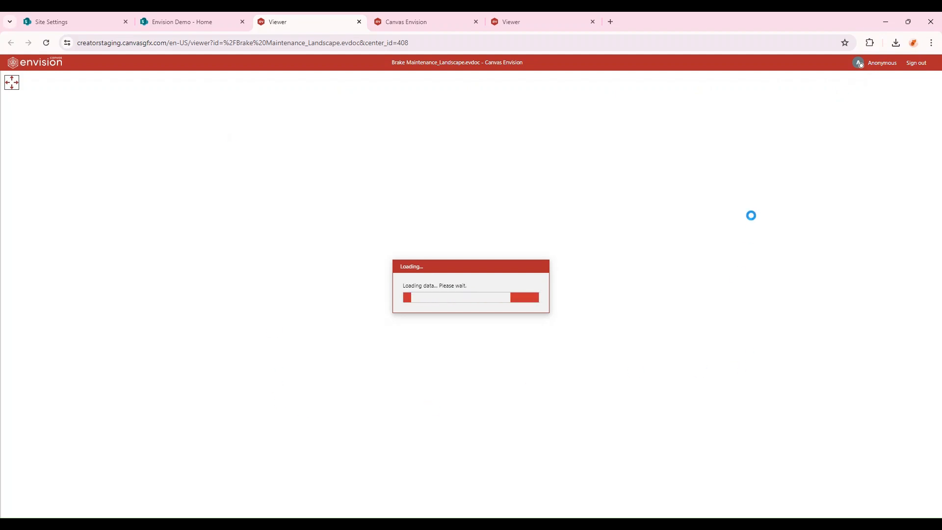
Step: Page the brake manual ahead to page 4 of 15, then return to the SharePoint home page
click(123, 84)
click(125, 85)
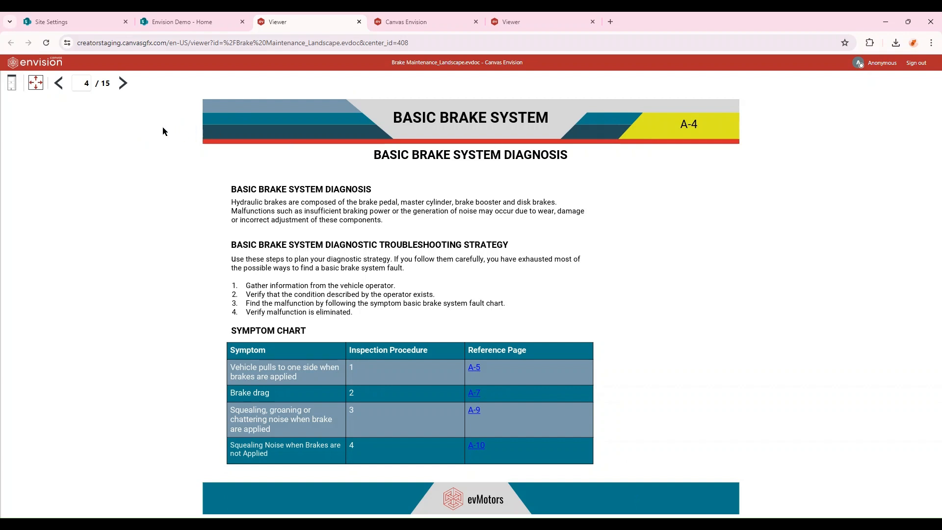
click(183, 24)
scroll(136, 430, down, 1)
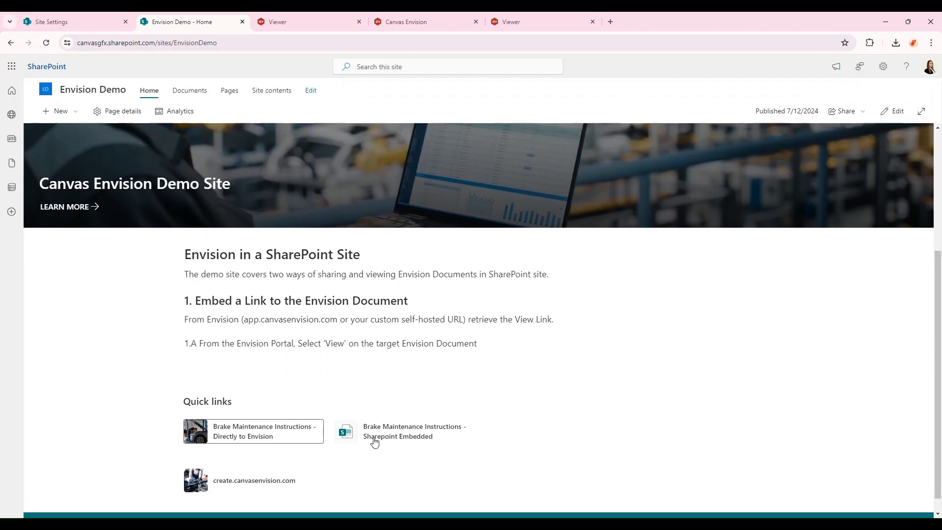
Step: Start a new site page in Envision Demo using the Blank template
scroll(294, 493, down, 1)
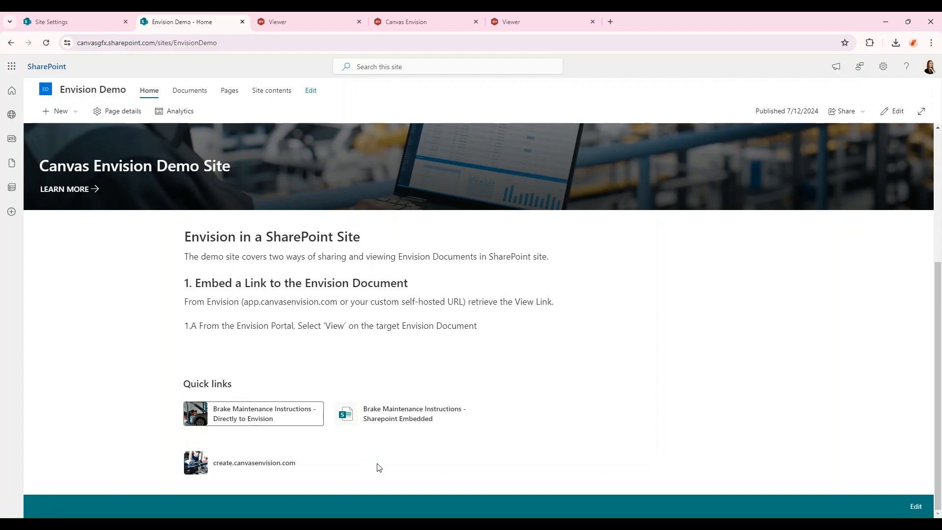
click(328, 463)
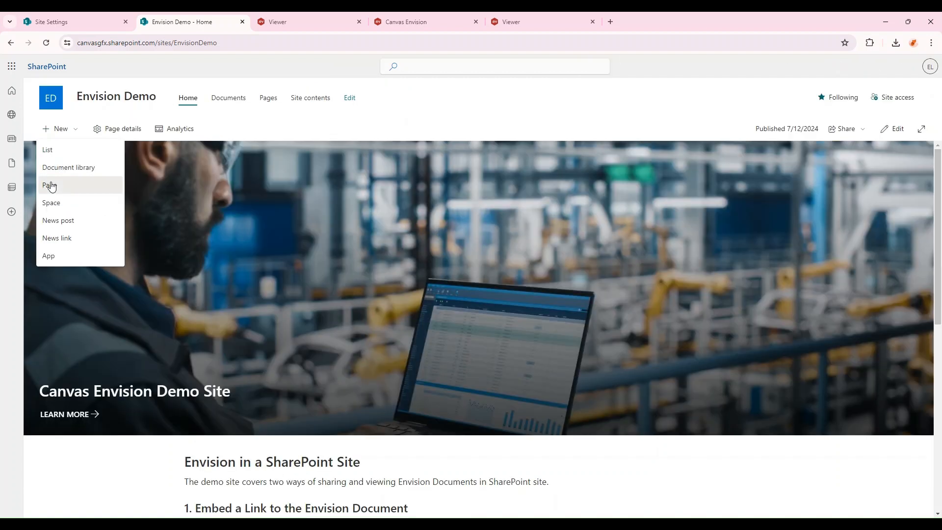
key(Escape)
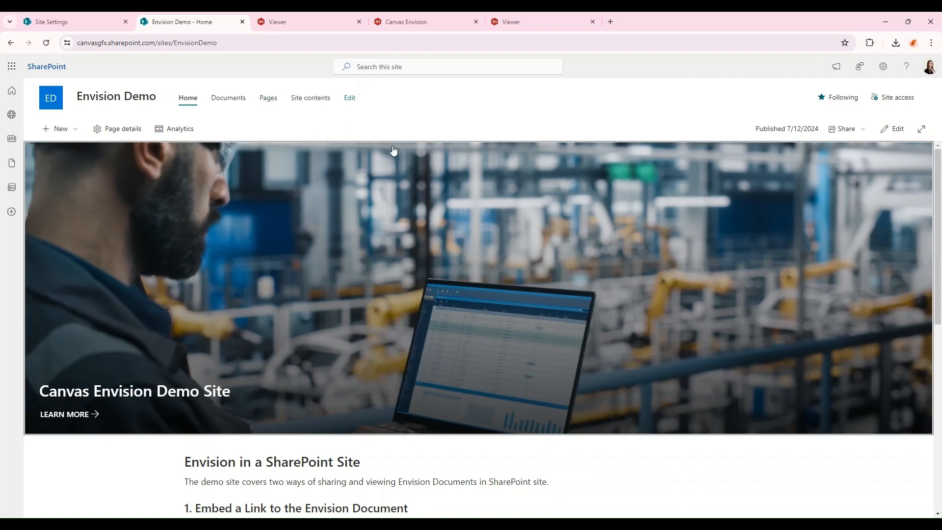
click(60, 130)
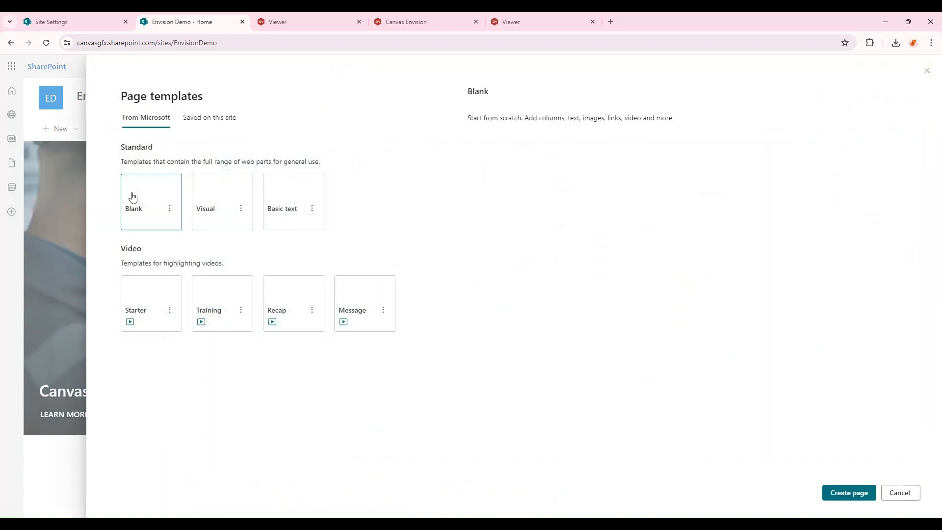
click(855, 495)
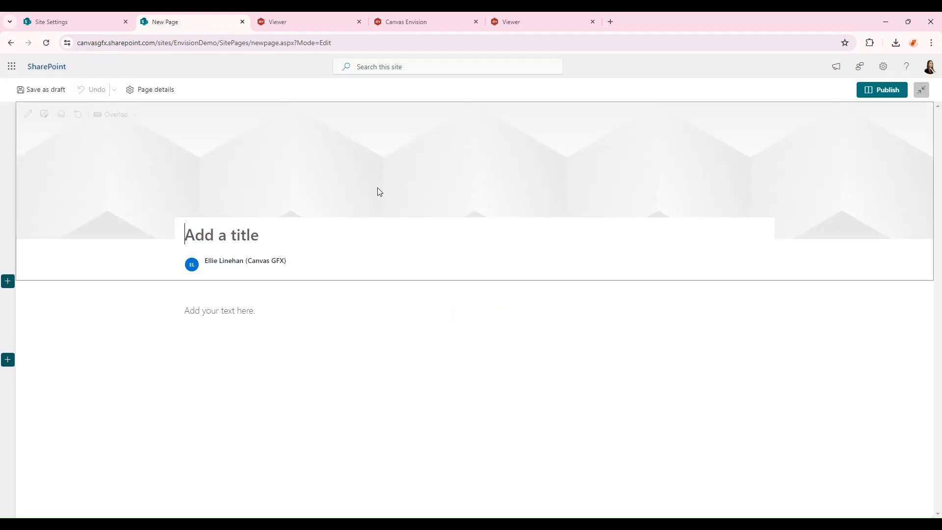
Step: Paste the Brake Maintenance Demo_Portrait.evdoc iframe code into an Embed part so page 1 of 14 displays
click(249, 313)
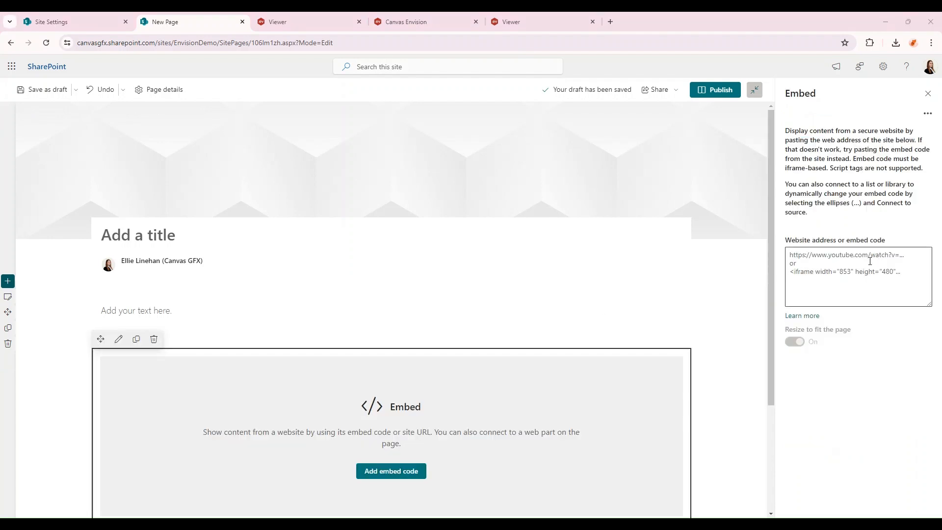
click(870, 261)
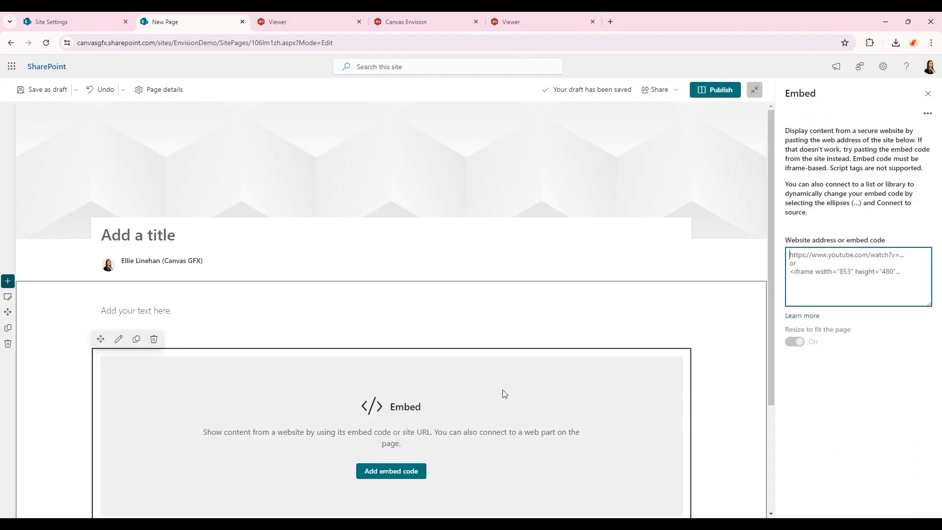
scroll(619, 334, down, 1)
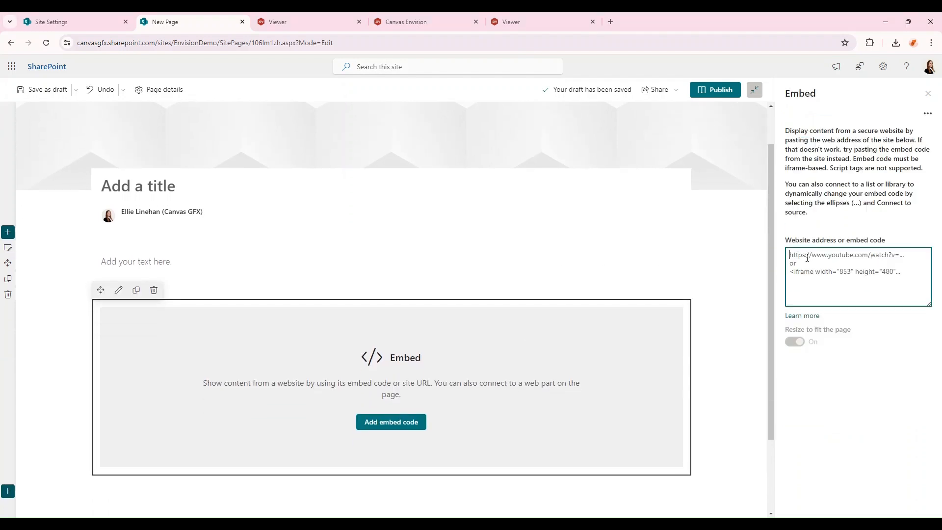
text(<iframe width="600" height="450" src="https://create.canvasenvision.com/link/9895e4cf-41cc-45a0-b6dd-199200f15cdc"></iframe>)
drag(789, 255, 901, 255)
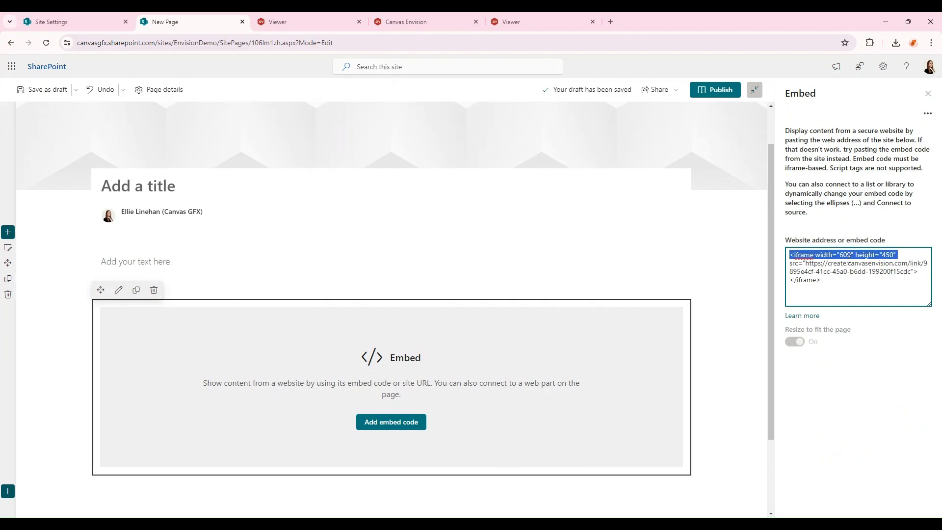
drag(805, 263, 911, 272)
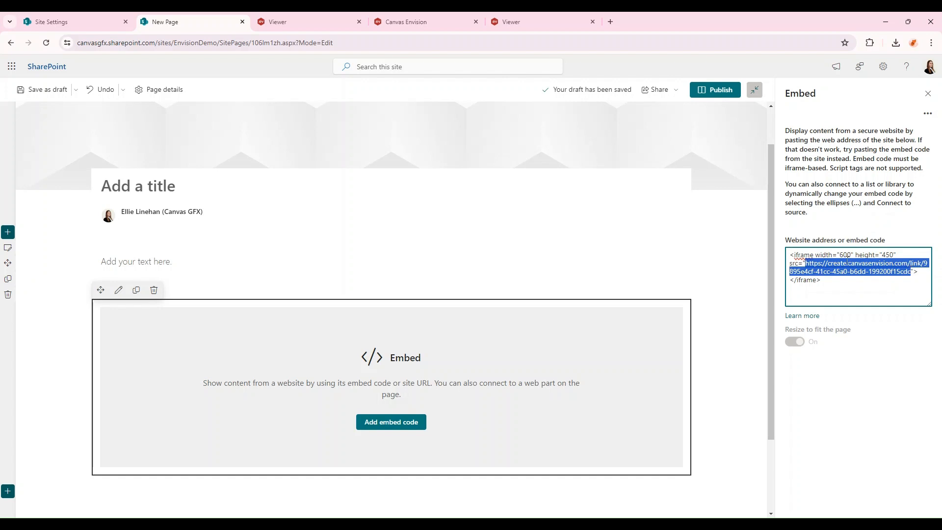
click(845, 418)
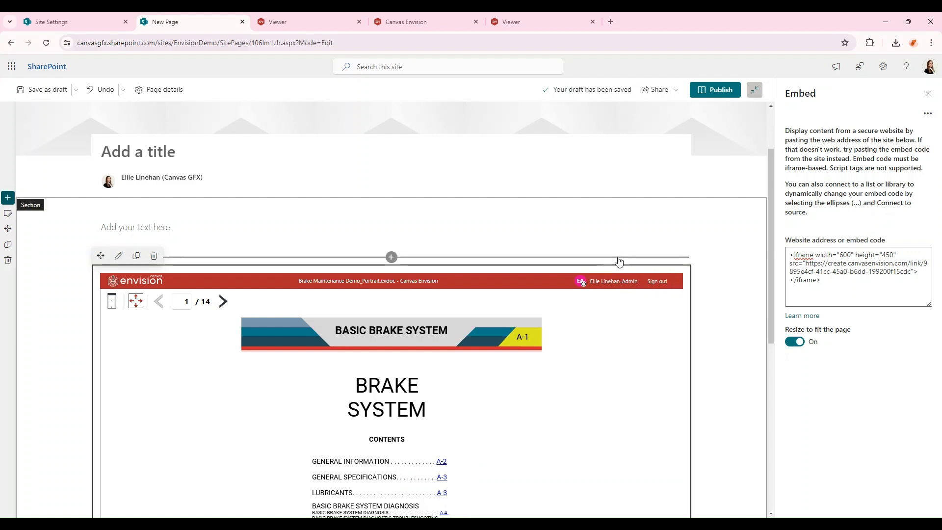
Step: Attempt to publish the page and dismiss the missing-title warning
scroll(634, 275, down, 2)
click(661, 184)
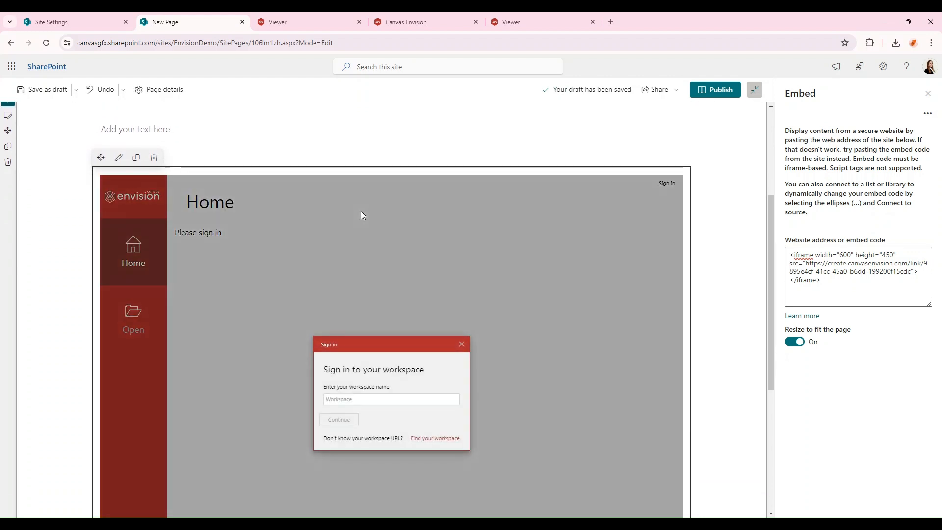
click(830, 280)
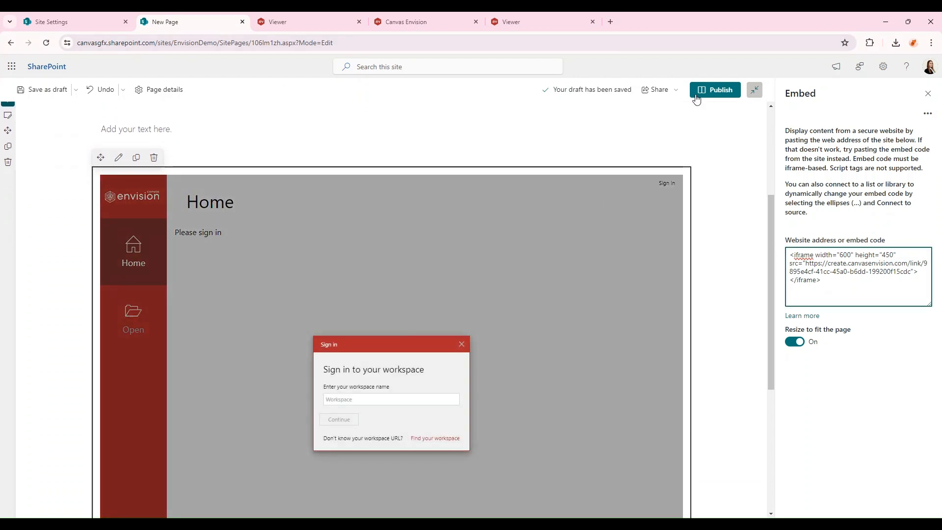
click(715, 89)
click(524, 311)
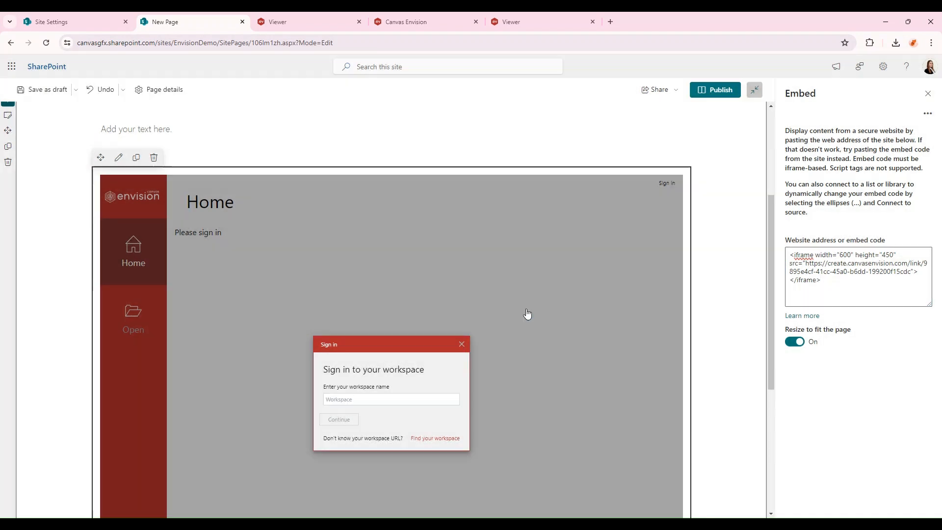
Step: Delete the empty text block from the page
scroll(580, 246, up, 2)
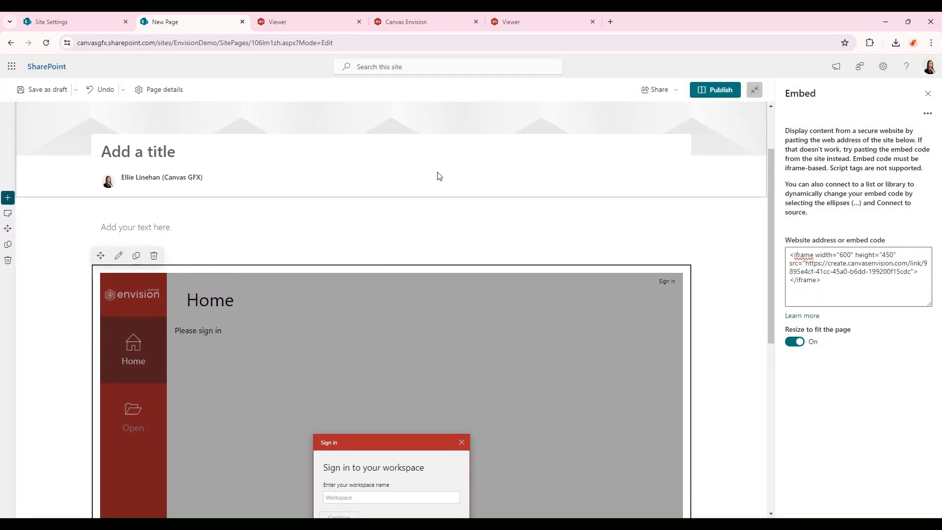
click(252, 227)
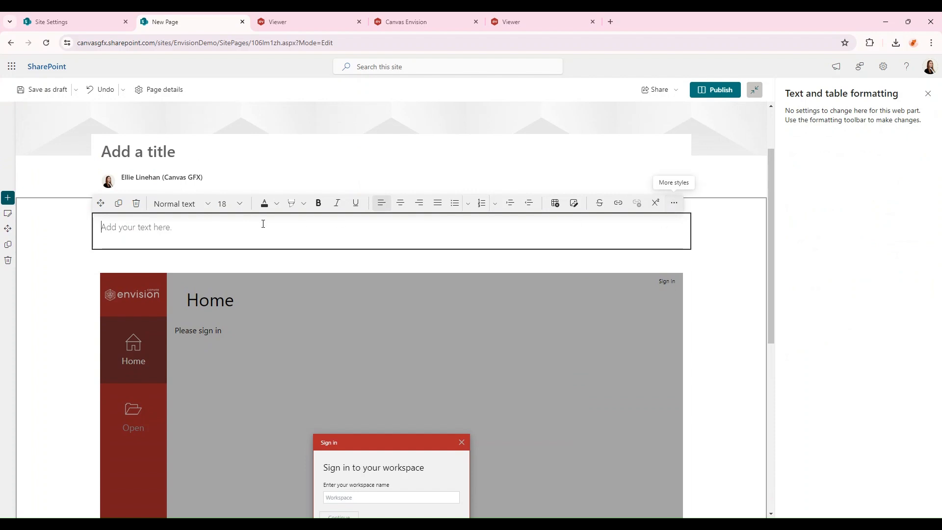
click(136, 203)
Step: Title the page 'Brake Maintenance Instructions' and publish it
click(175, 153)
text(Brake Mainteanance In)
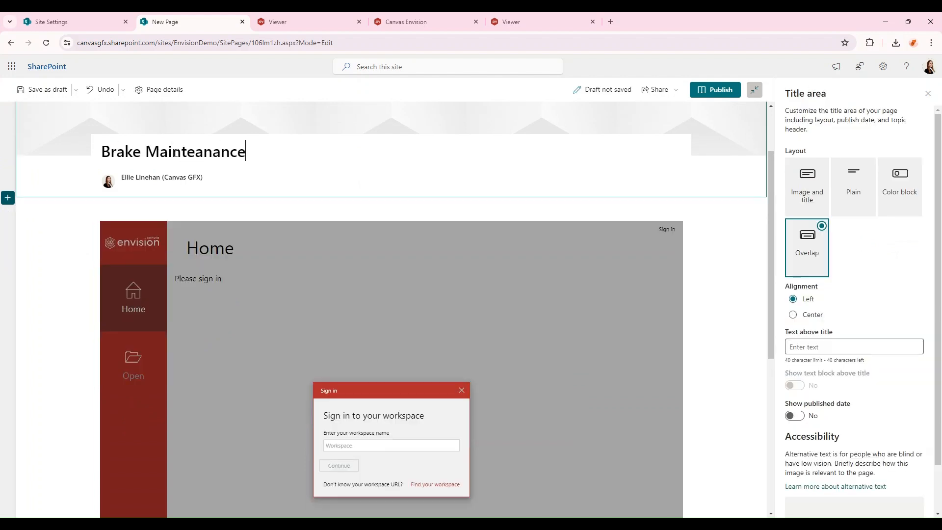
key(BackSpace)
key(BackSpace)
key(BackSpace)
key(BackSpace)
key(BackSpace)
key(BackSpace)
key(BackSpace)
key(BackSpace)
key(BackSpace)
text(nance Instructions)
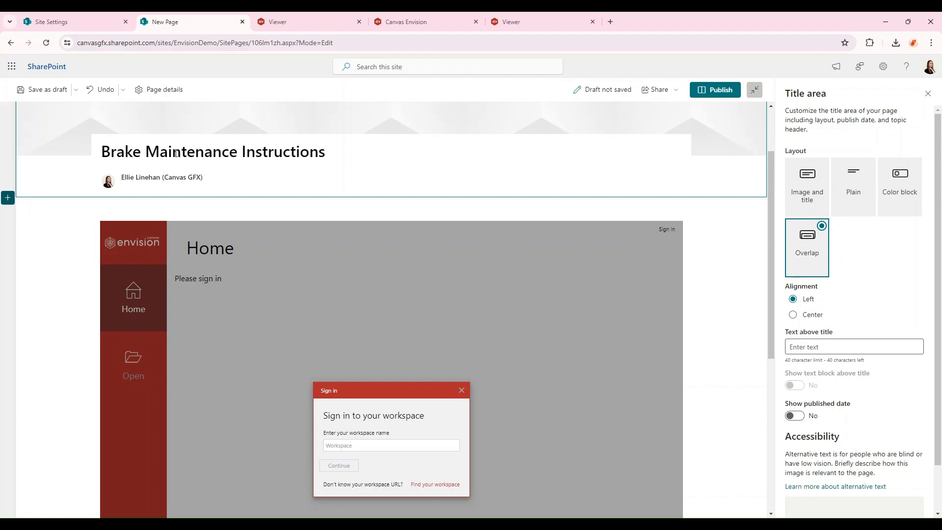
click(715, 90)
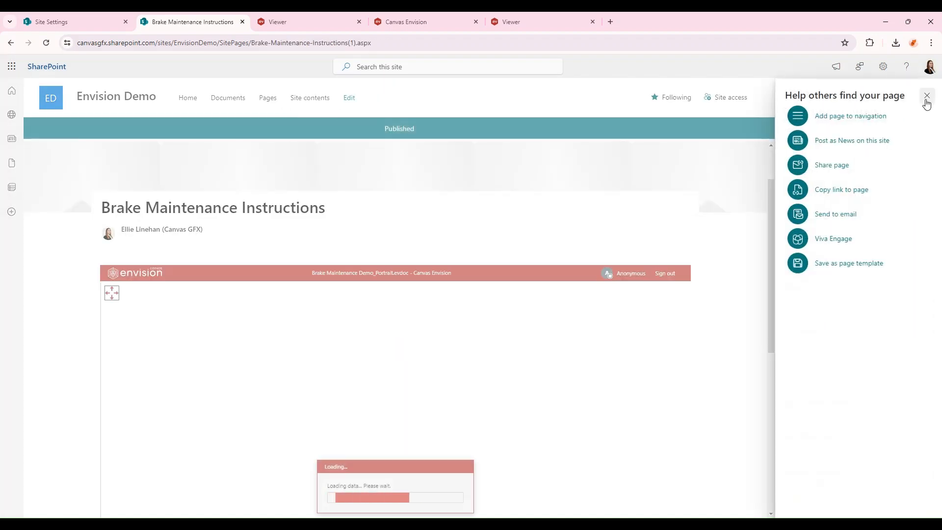
Step: Close the page promotion and title area panes, check the embedded manual, then return to Home
click(928, 96)
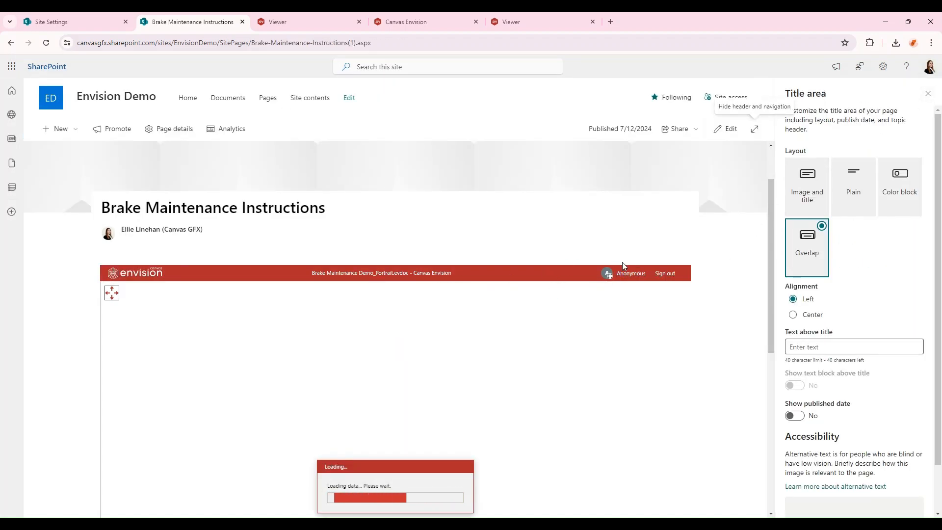
scroll(732, 294, down, 2)
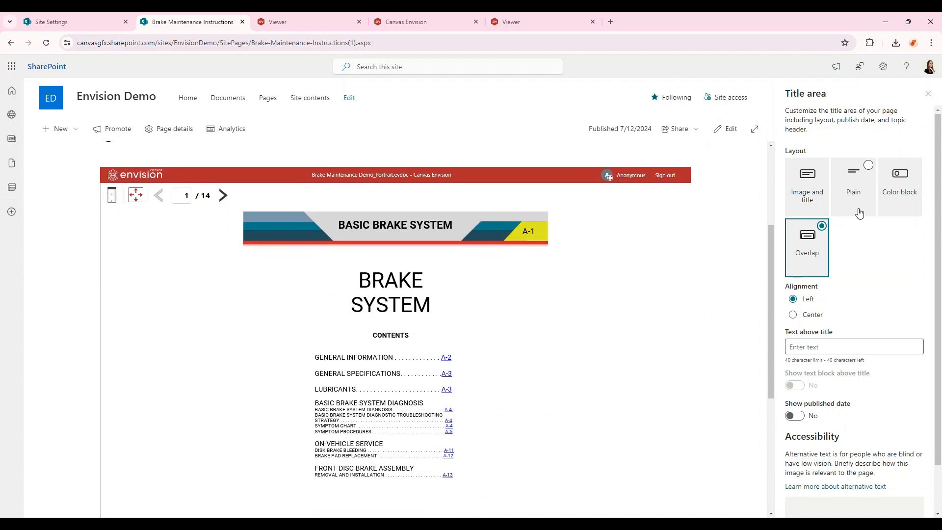
click(928, 93)
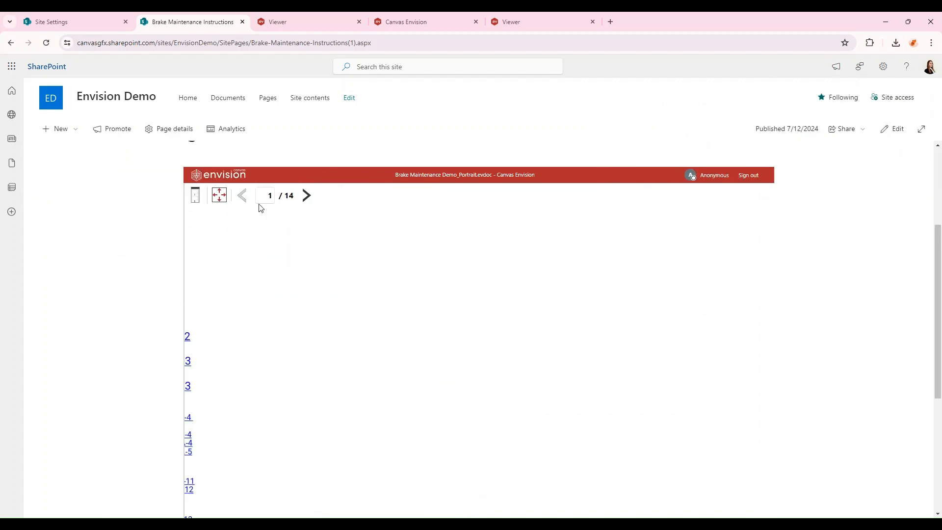
scroll(849, 248, up, 2)
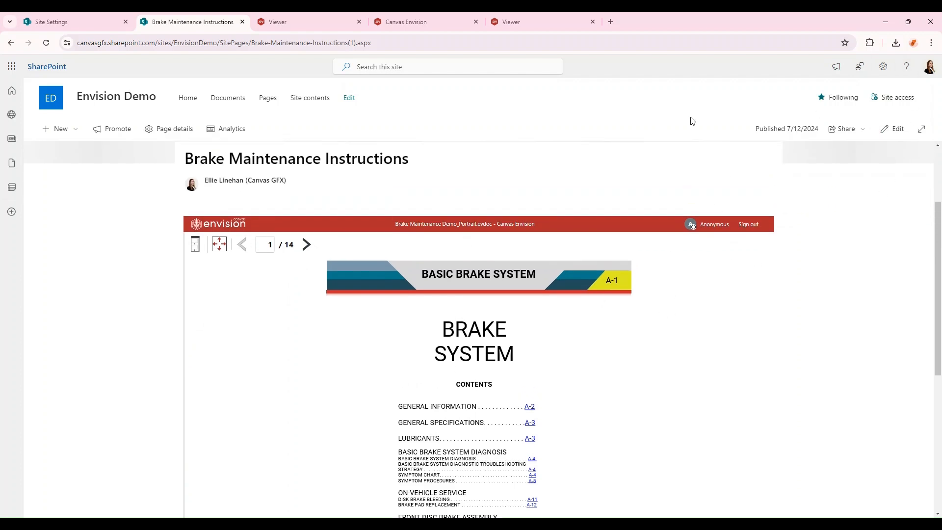
click(882, 66)
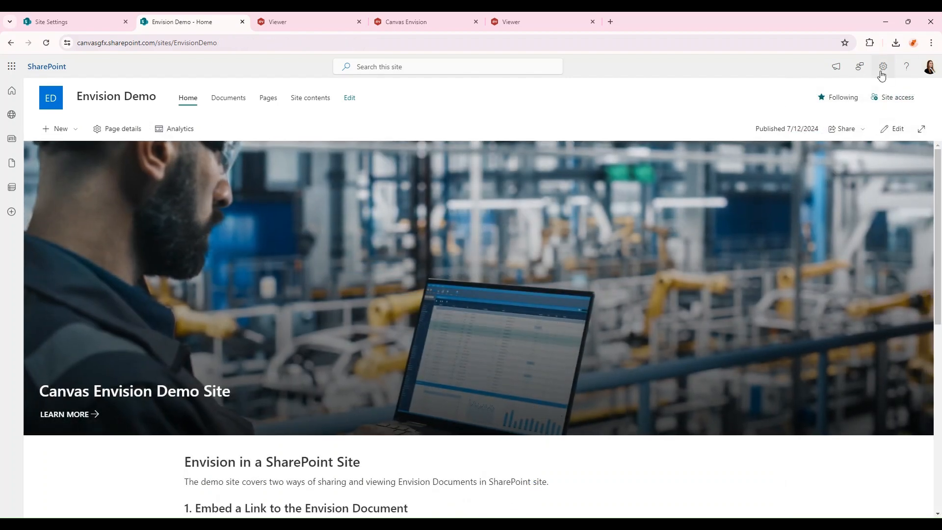
Step: Go through Site information and View all site settings to reach HTML Field Security
click(882, 72)
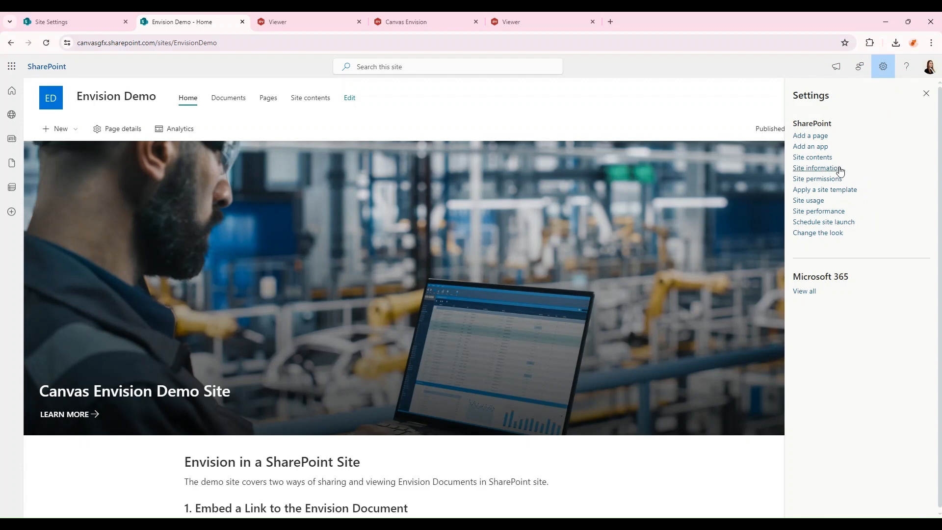
click(818, 168)
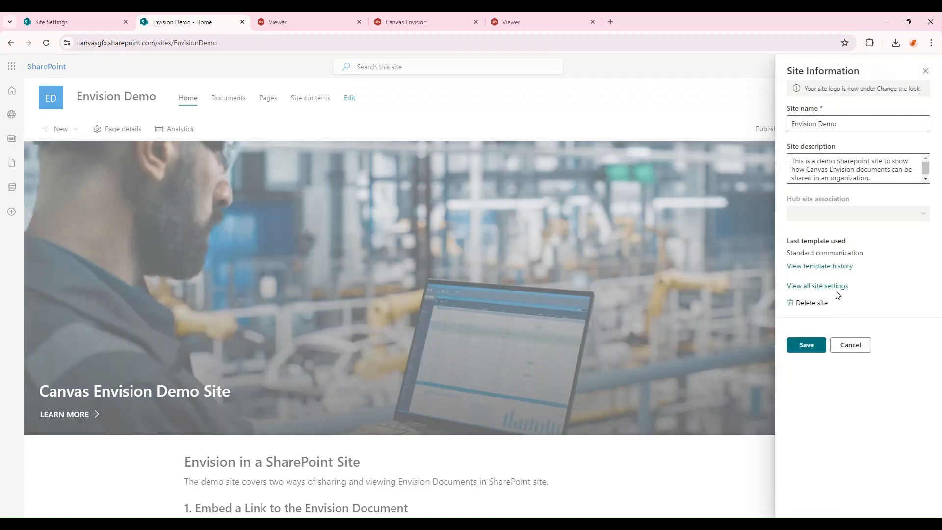
click(837, 289)
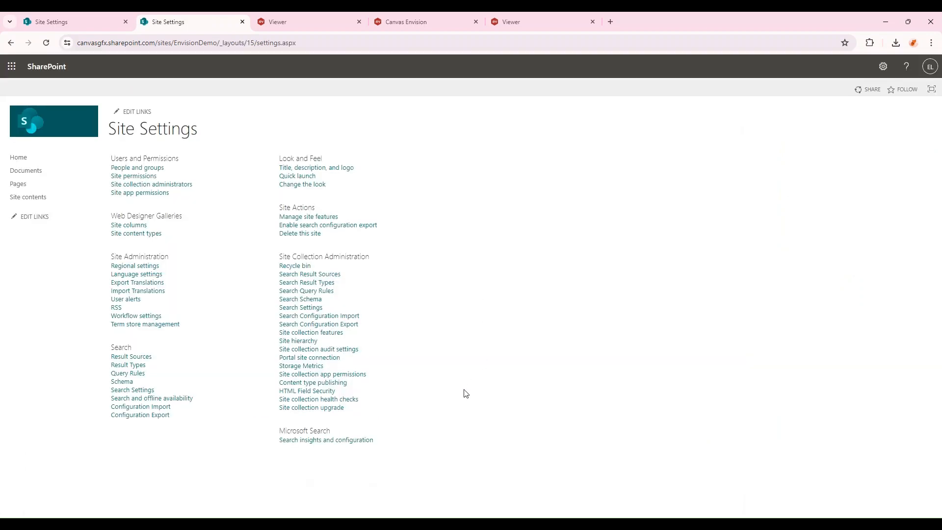
click(314, 392)
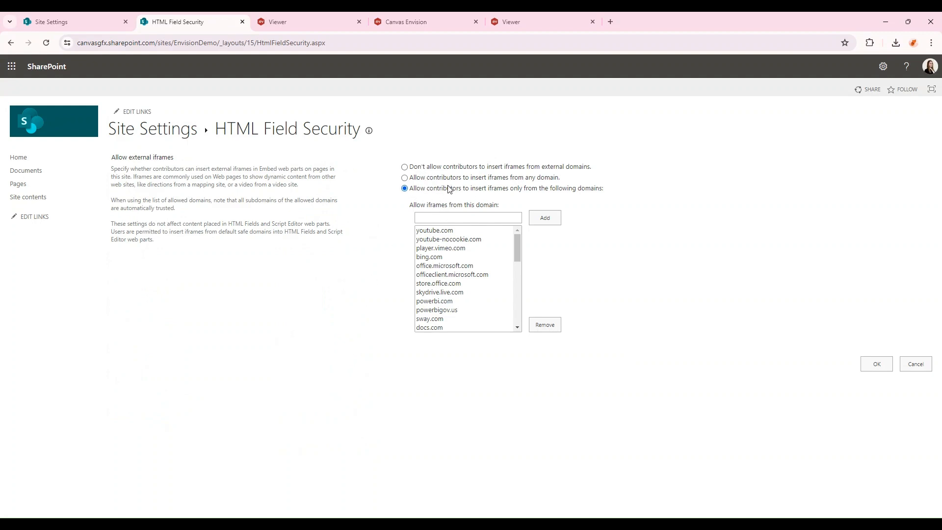
Step: Select create.canvasenvision.com in the allowed iframe domains list and save with OK
drag(411, 204, 503, 206)
scroll(508, 242, down, 6)
click(441, 327)
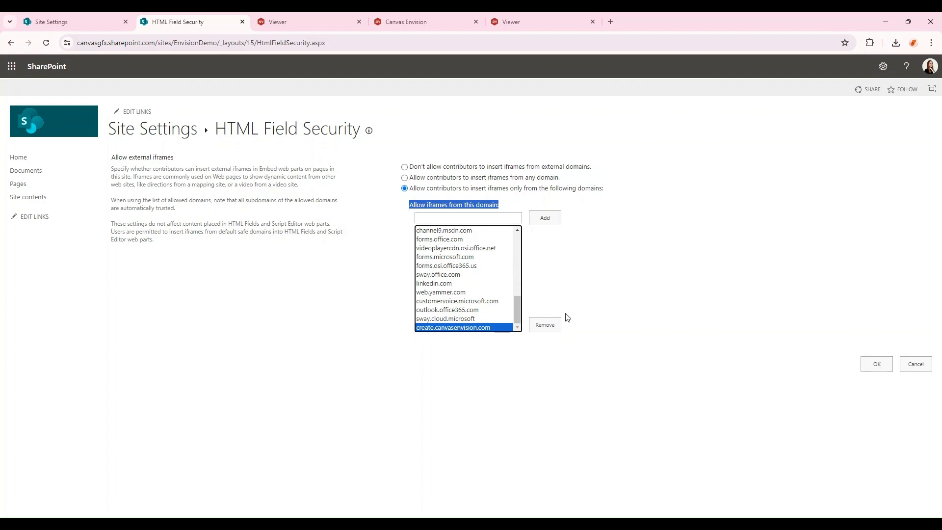
click(875, 363)
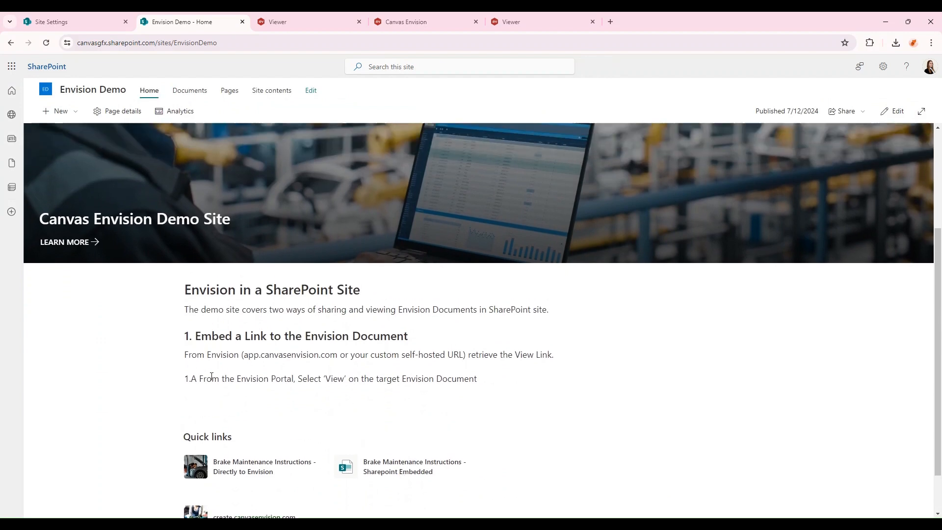
click(229, 93)
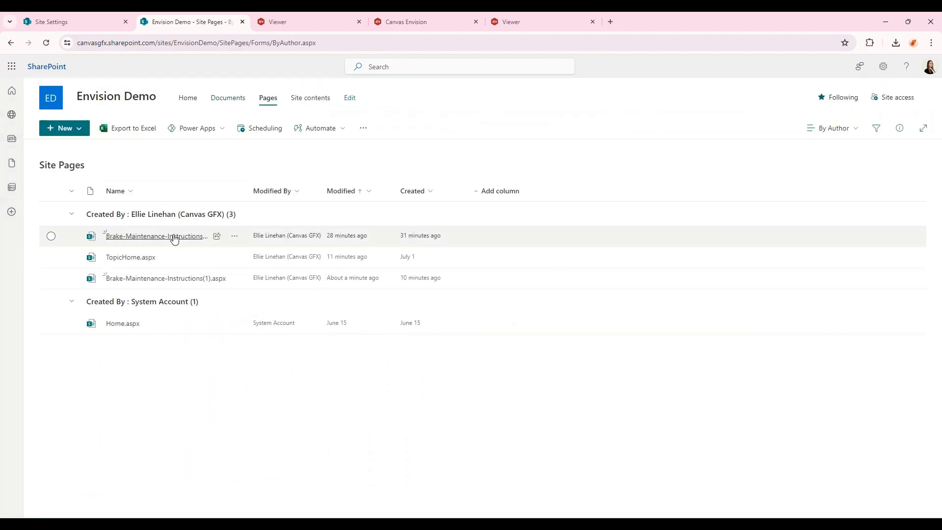
click(182, 279)
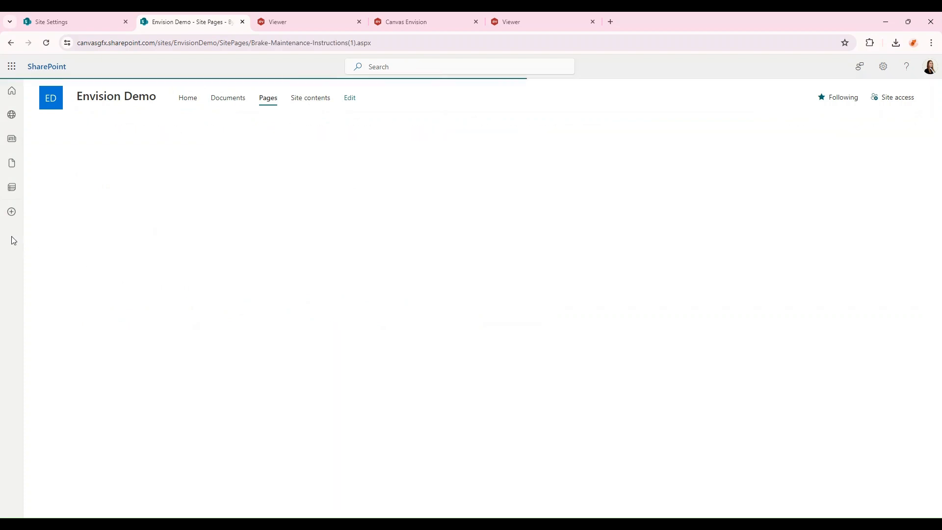
scroll(311, 266, down, 4)
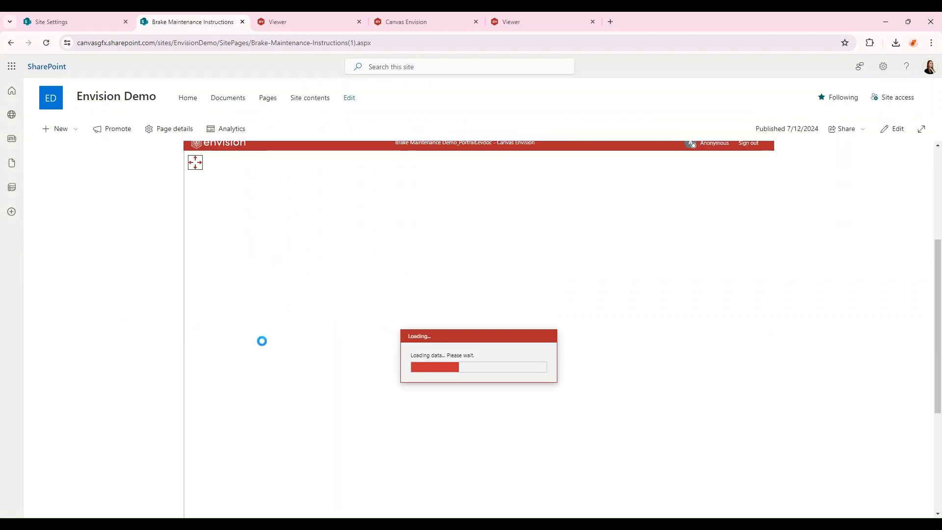
scroll(185, 339, up, 2)
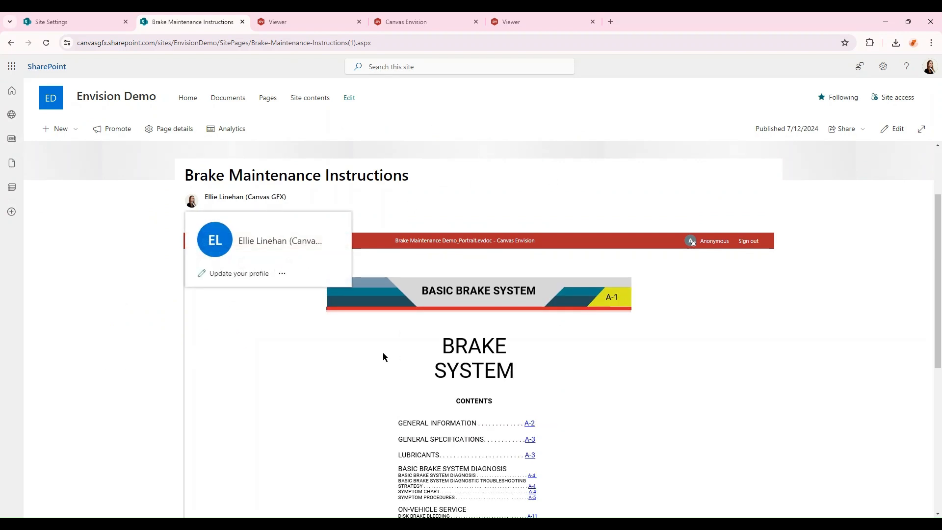
click(184, 98)
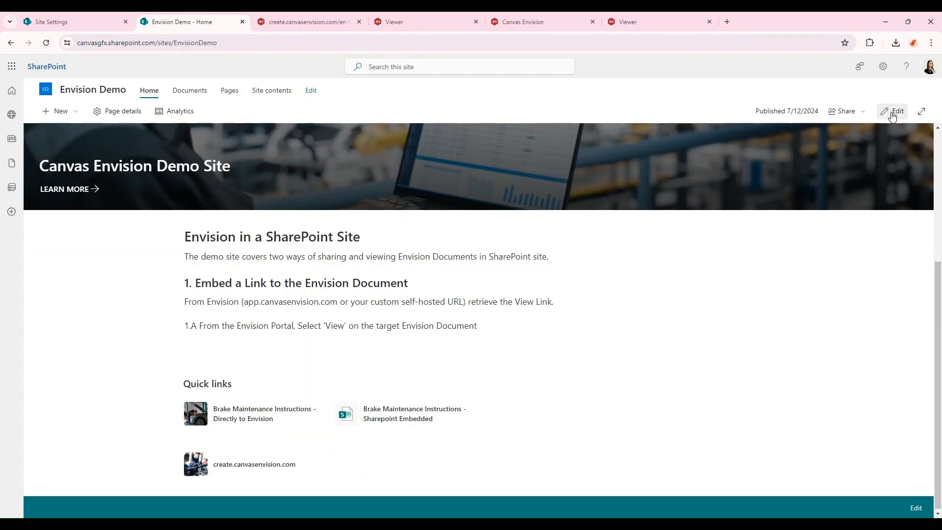
Step: Add the Brake-Maintenance-Instructions(1) page as a link in the second Quick links group
click(892, 111)
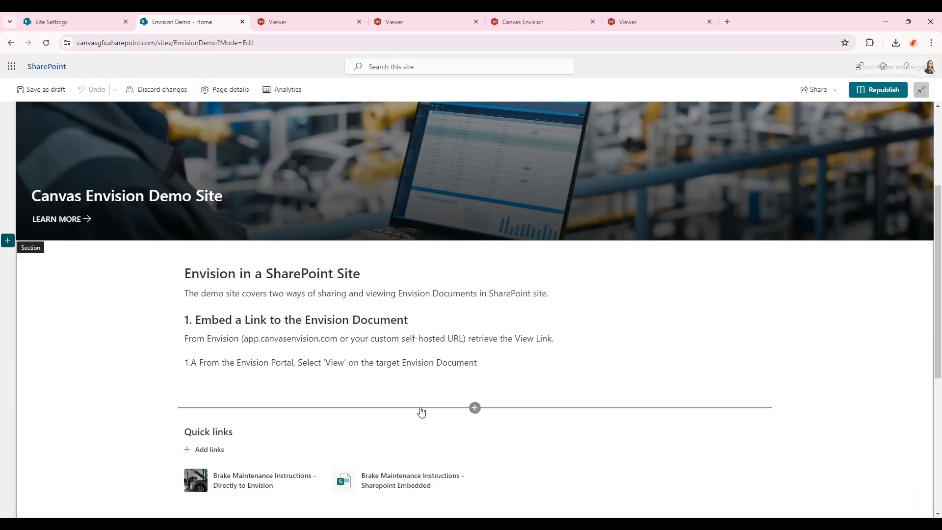
scroll(421, 410, down, 4)
click(337, 389)
click(201, 363)
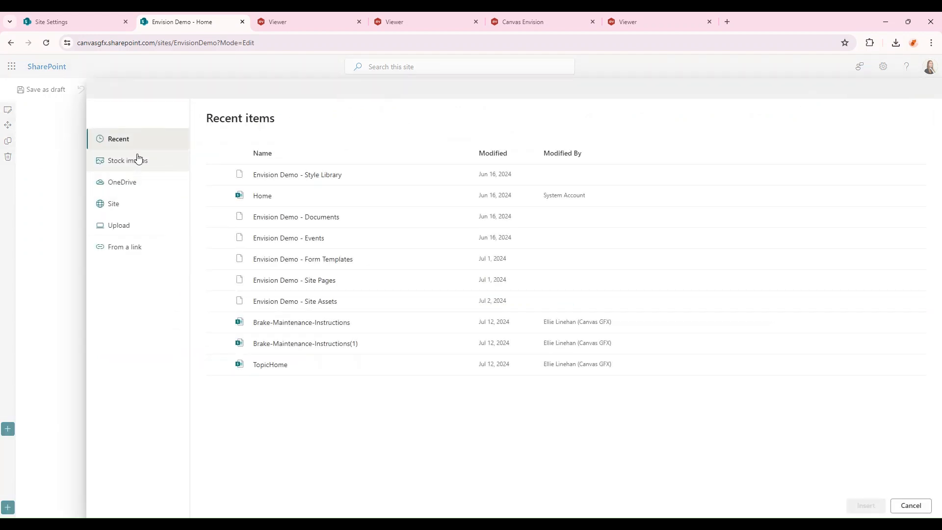
click(321, 344)
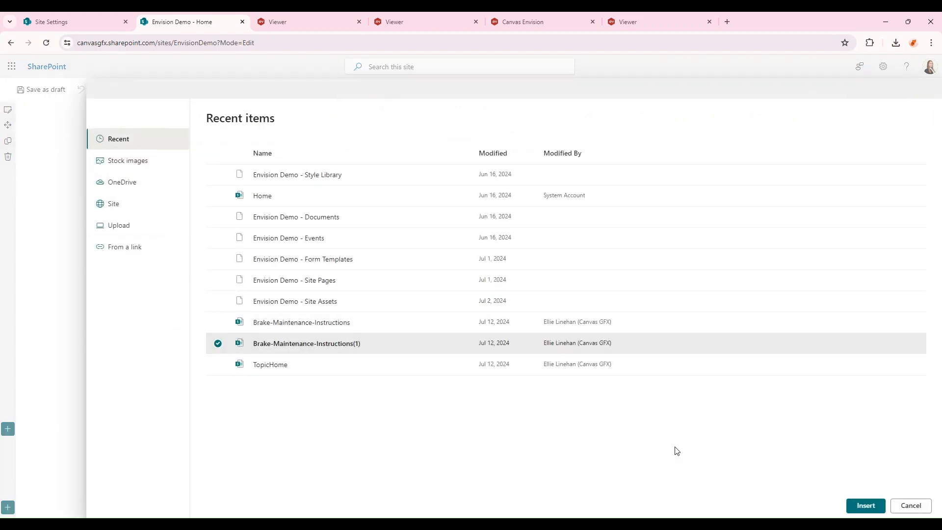
click(863, 505)
Step: Move the new link after create.canvasenvision.com and republish the home page
scroll(32, 282, down, 3)
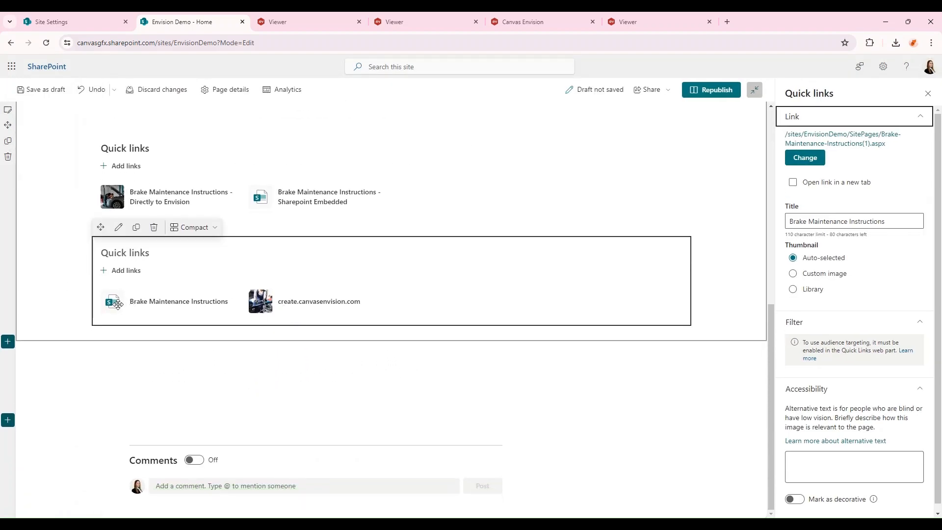
drag(117, 302, 302, 305)
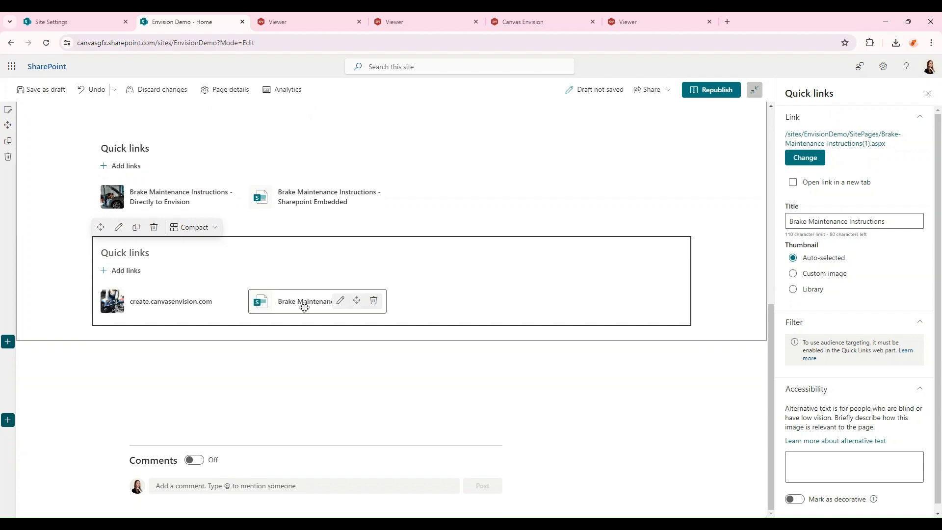
scroll(843, 324, down, 1)
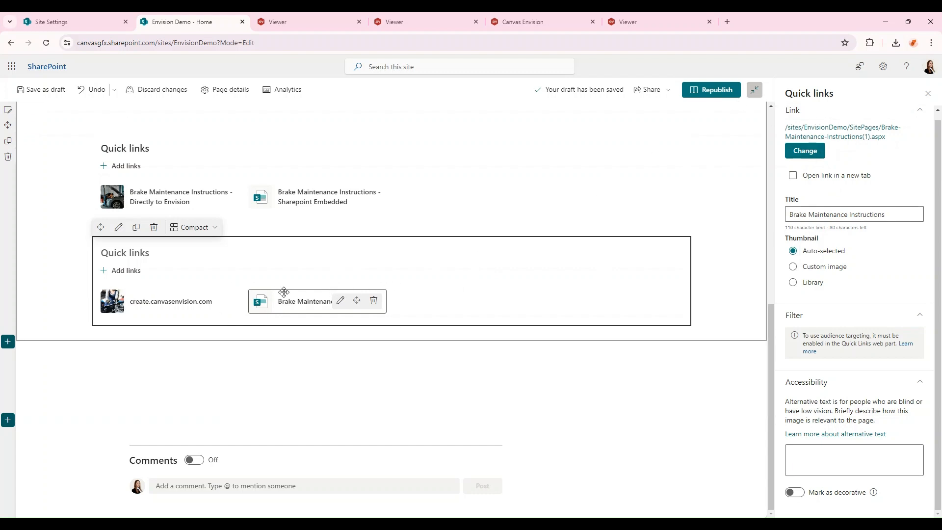
click(927, 93)
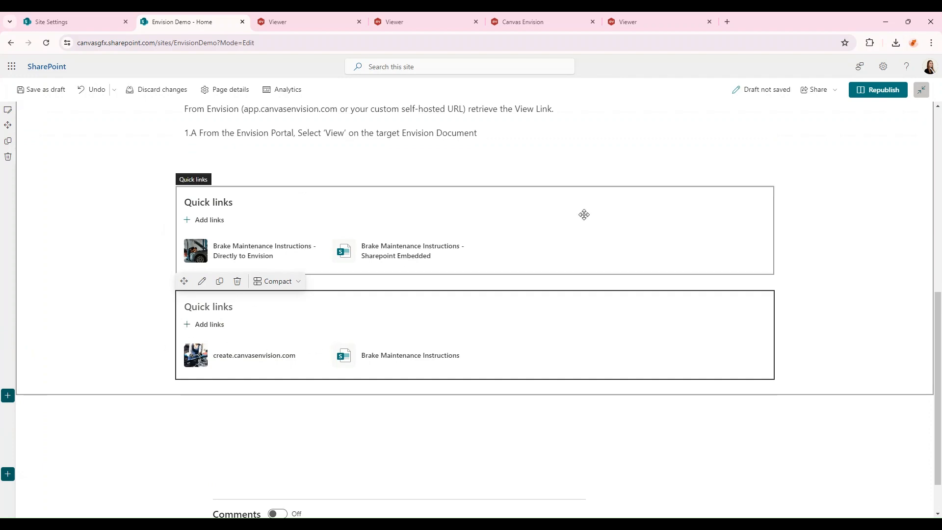
click(867, 92)
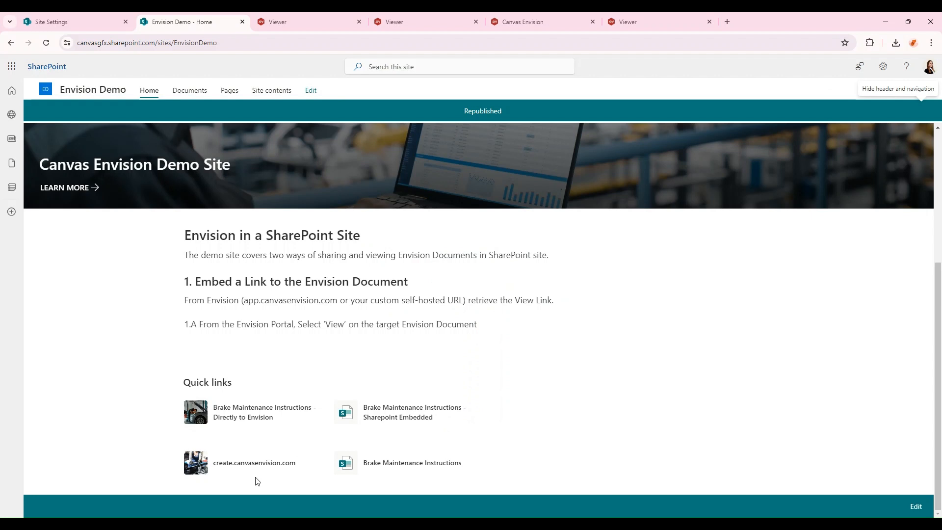
Step: Open the Brake Maintenance Instructions page from its home-page quick link
click(349, 469)
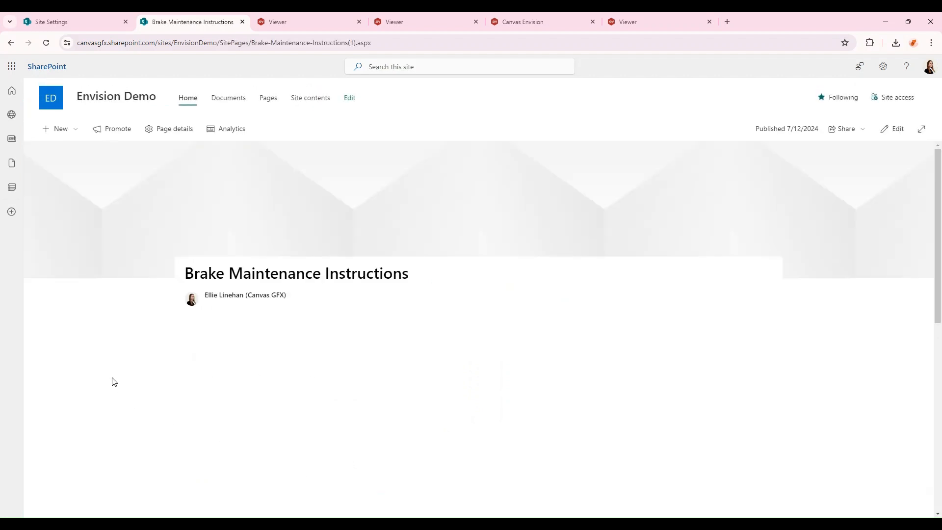